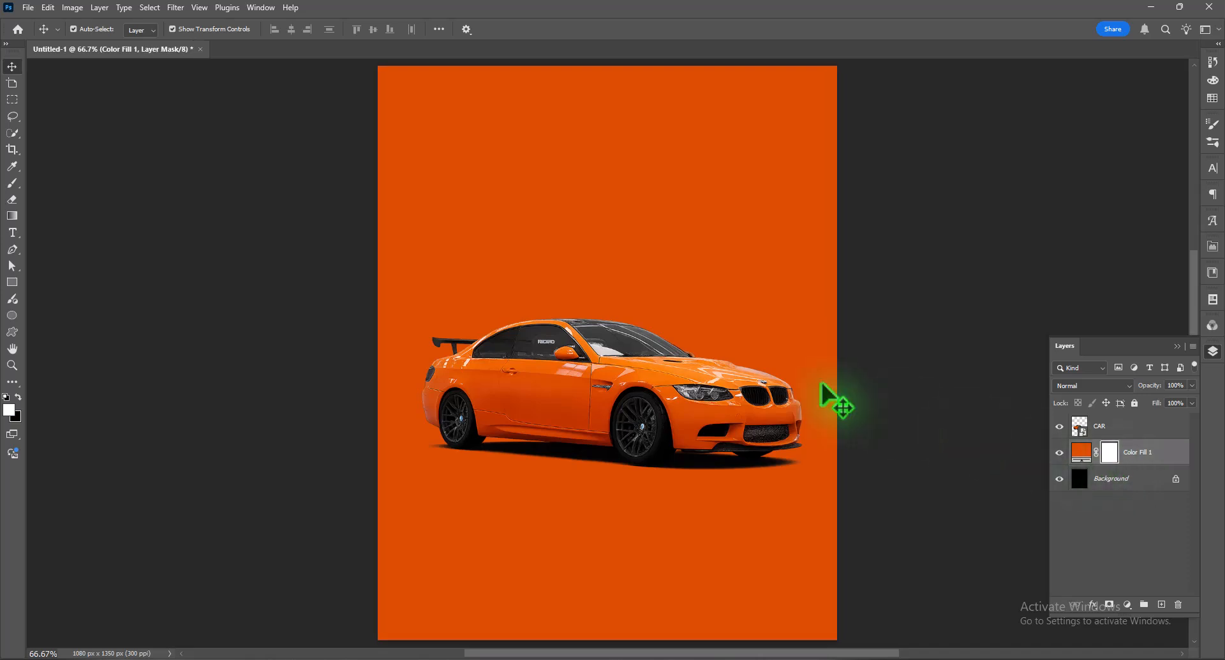
- Rasterize the orange Color Fill 1 layer so it can be painted with the Brush tool
{"action": "left_click", "coordinate": [12, 183]}
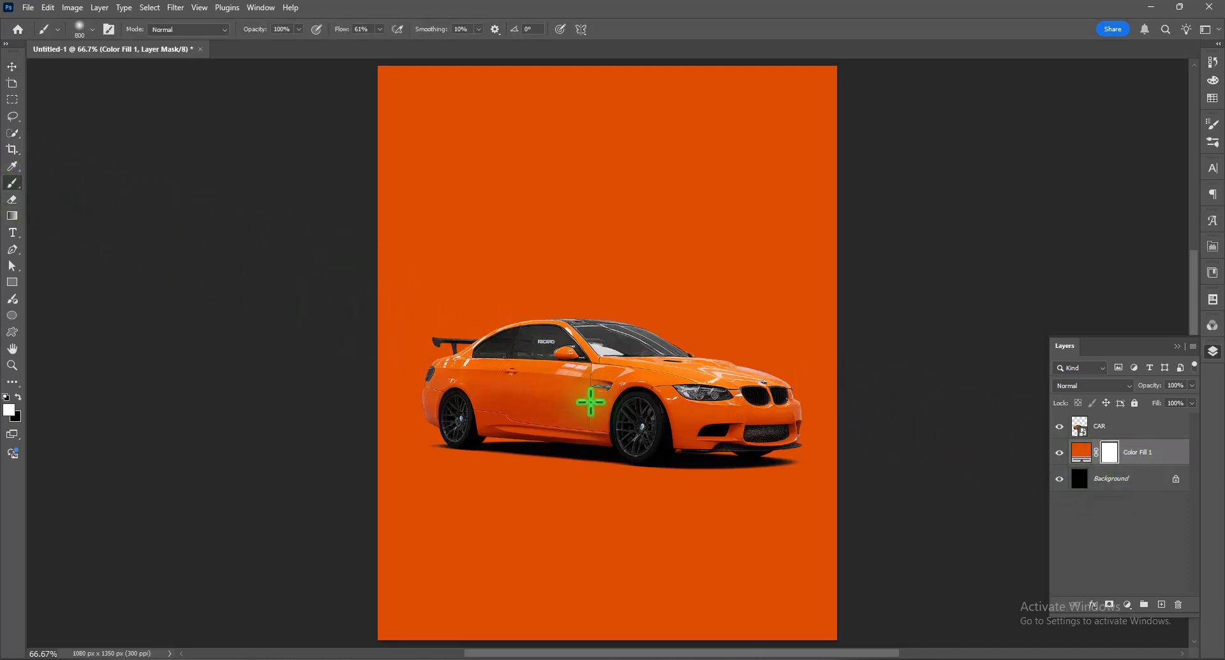
{"action": "left_click", "coordinate": [1081, 452]}
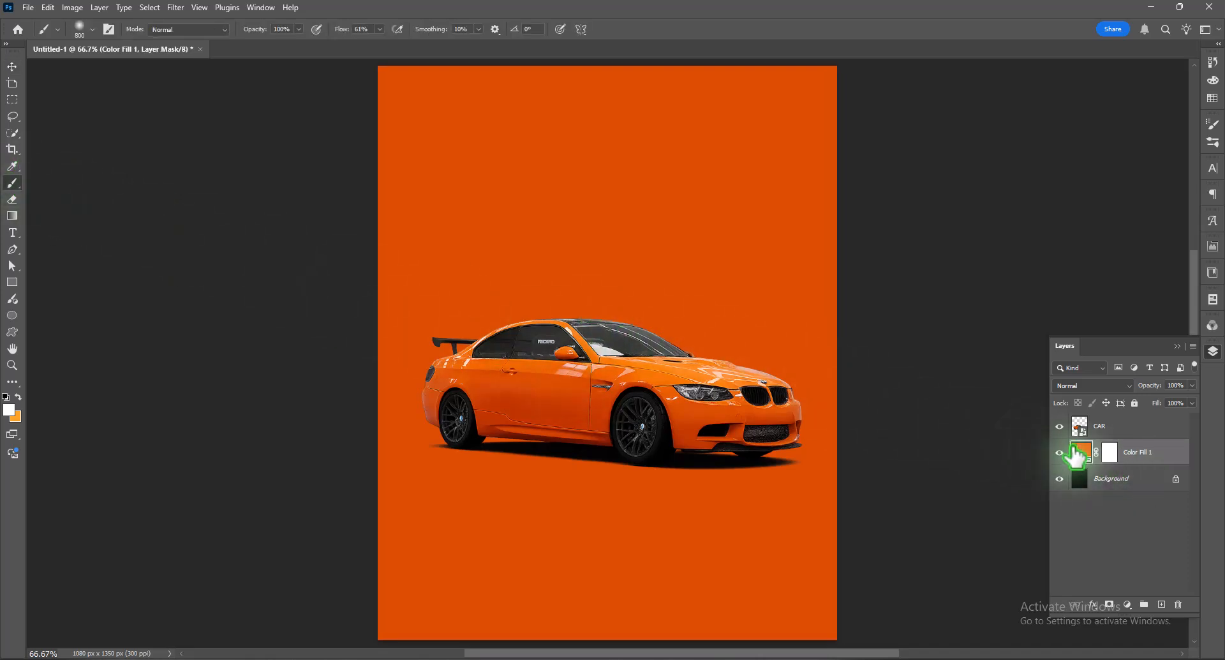
{"action": "left_click", "coordinate": [580, 334]}
{"action": "left_click", "coordinate": [638, 404]}
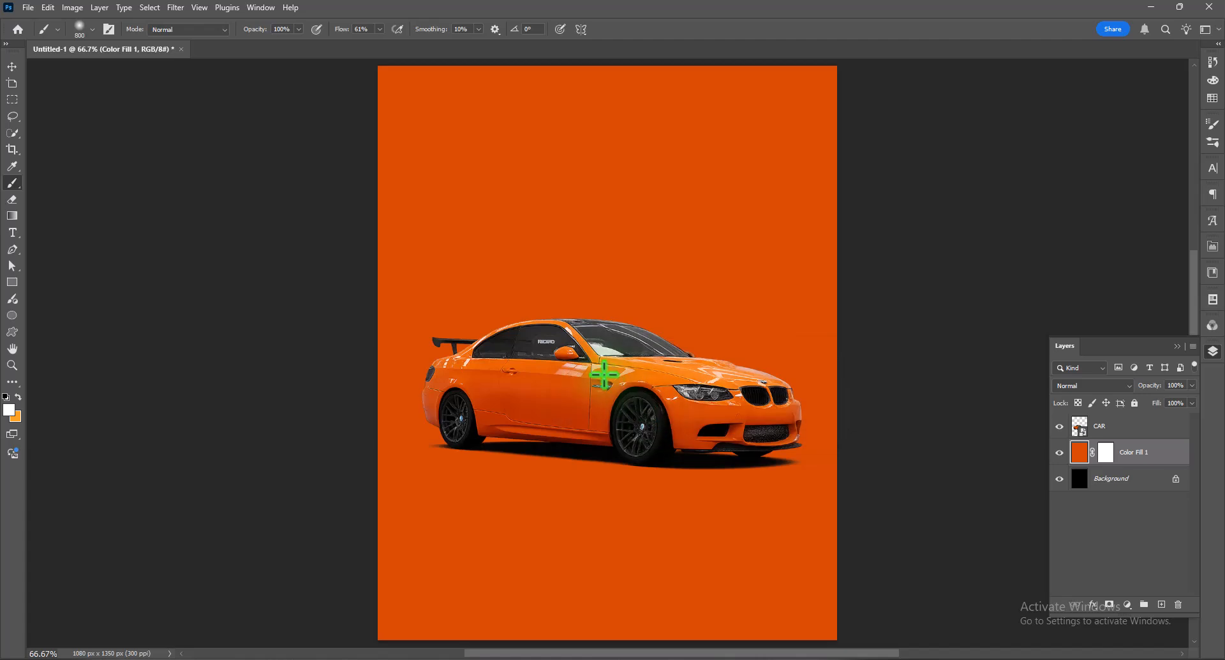
{"action": "left_click", "coordinate": [588, 351]}
{"action": "left_click", "coordinate": [655, 412]}
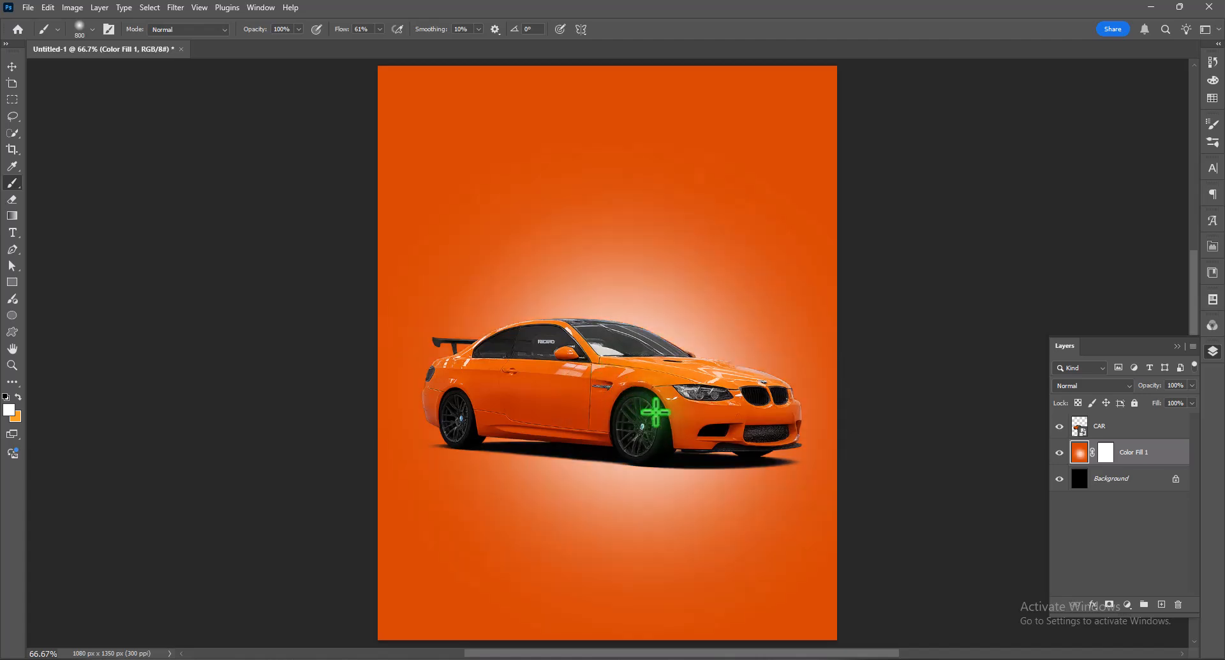
{"action": "key", "text": "ctrl+z"}
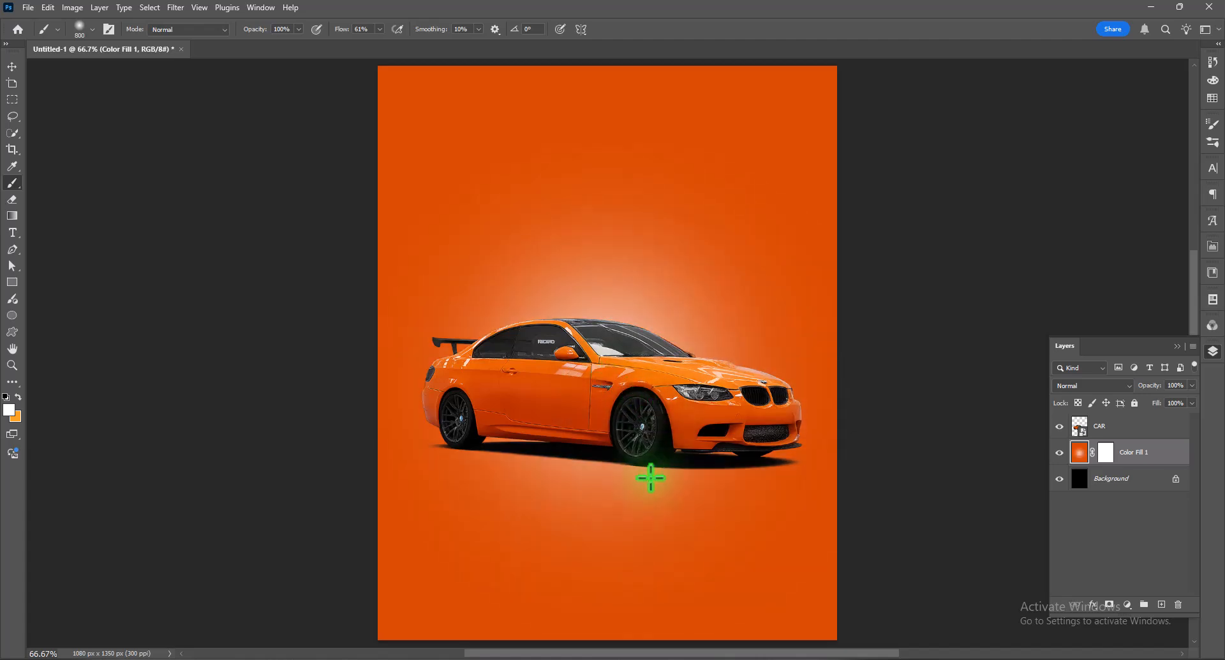
{"action": "key", "text": "ctrl+z"}
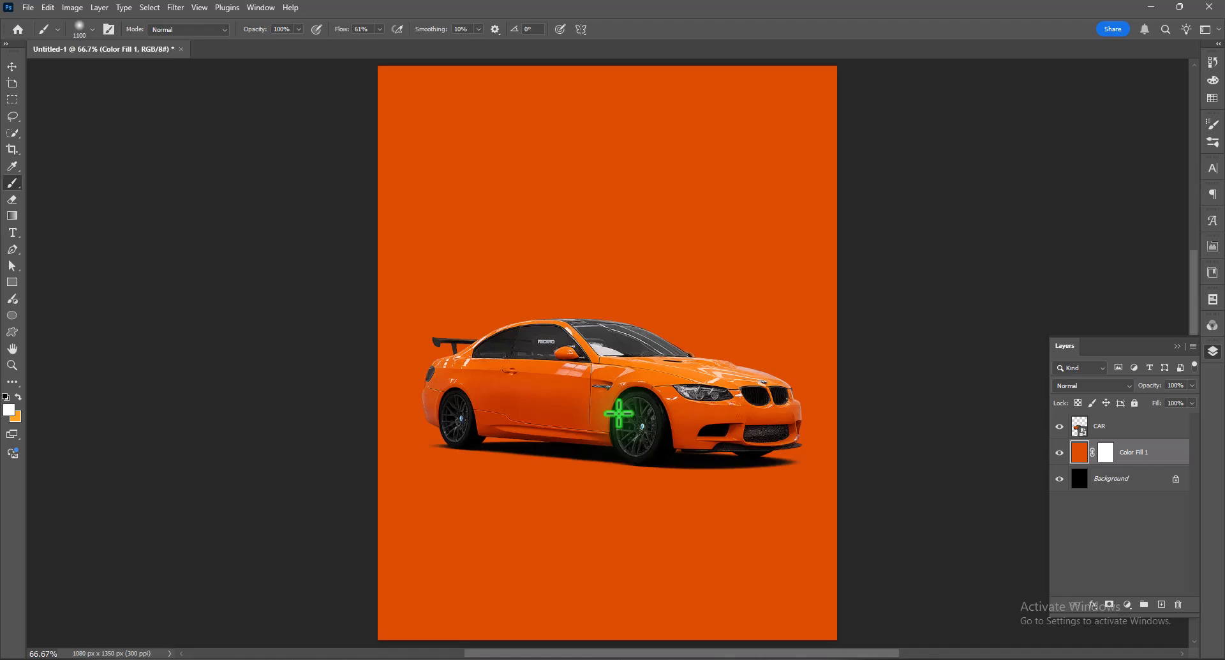
- Paint one soft white glow behind the car on the Color Fill 1 layer with a brush of size 1100
{"action": "left_click", "coordinate": [618, 413]}
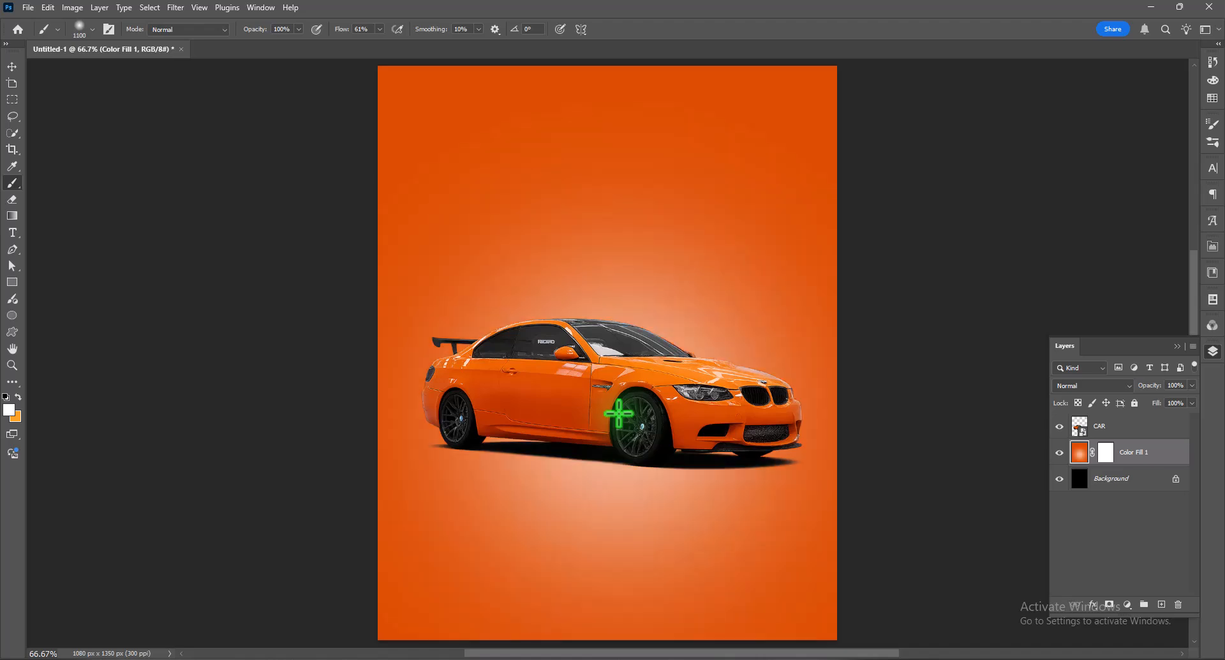
{"action": "left_click", "coordinate": [12, 66]}
- Add the text SUPERCAR above the car on a new layer over the CAR layer
{"action": "left_click", "coordinate": [1107, 428]}
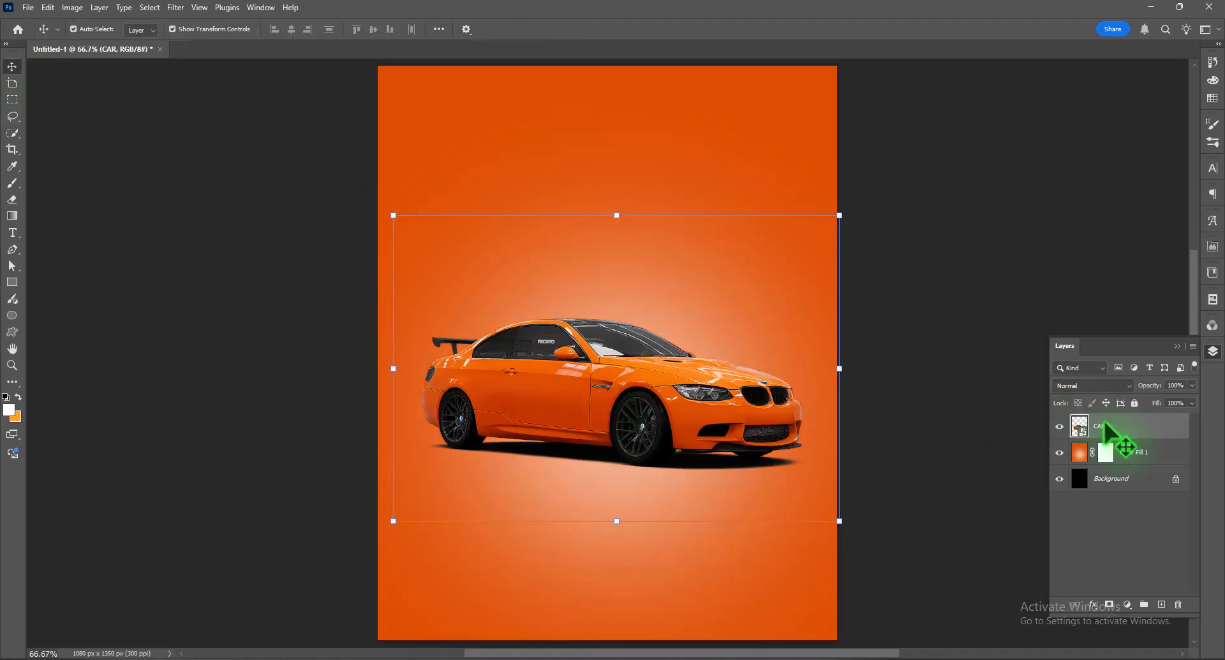
{"action": "left_click", "coordinate": [13, 233]}
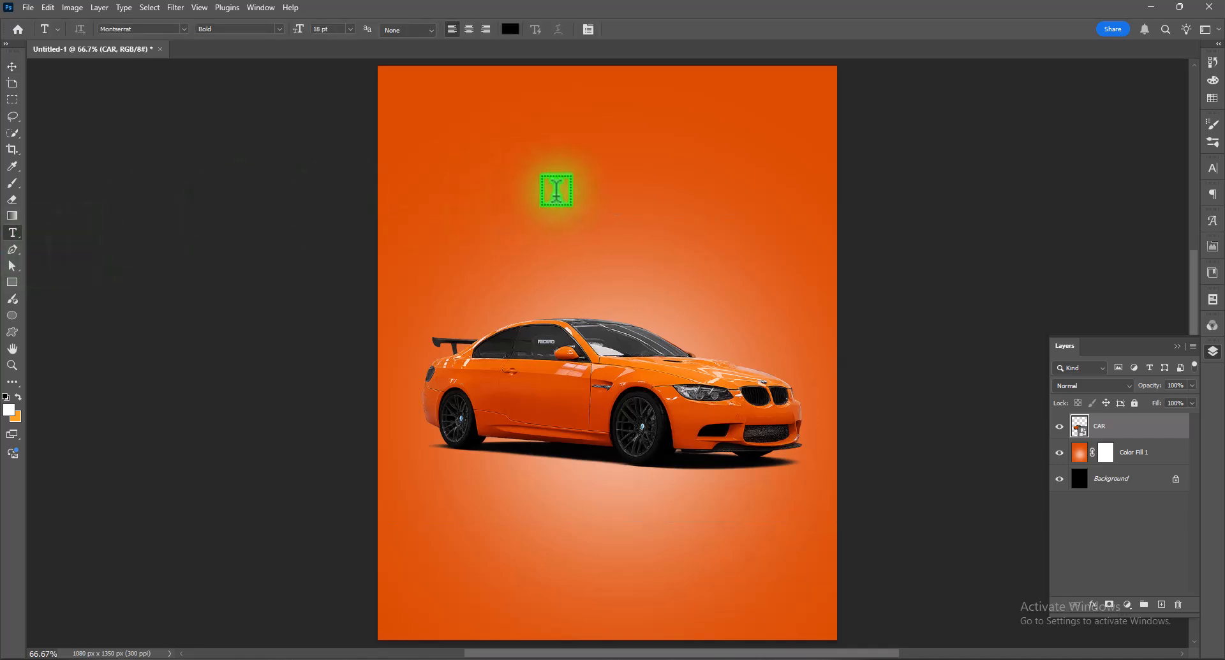
{"action": "left_click", "coordinate": [559, 190]}
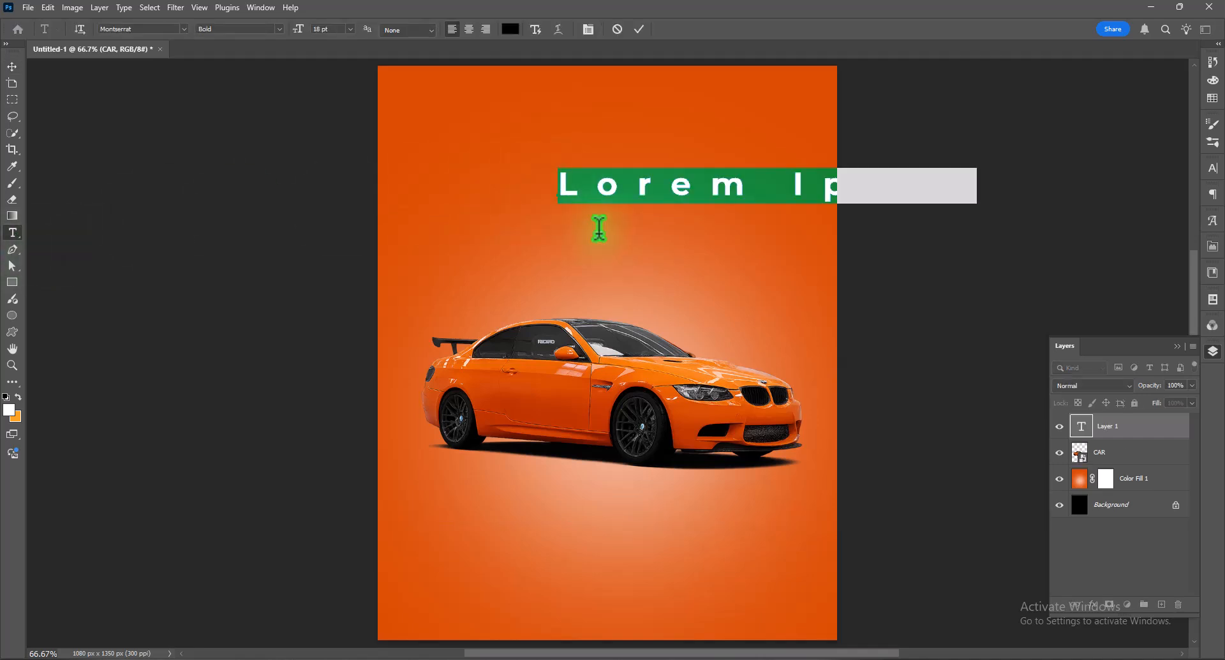
{"action": "type", "text": "SUPER"}
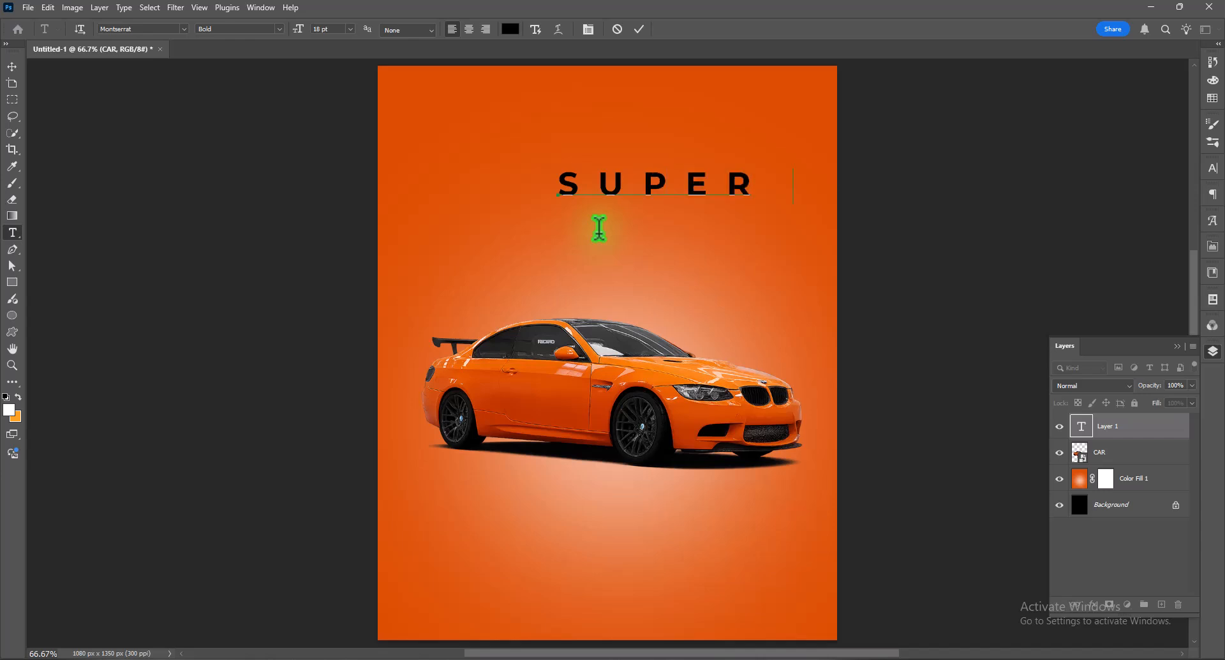
{"action": "type", "text": "CA"}
- Set the SUPERCAR text's tracking to 5 and its font to Droid 1997 Regular
{"action": "key", "text": "ctrl+a"}
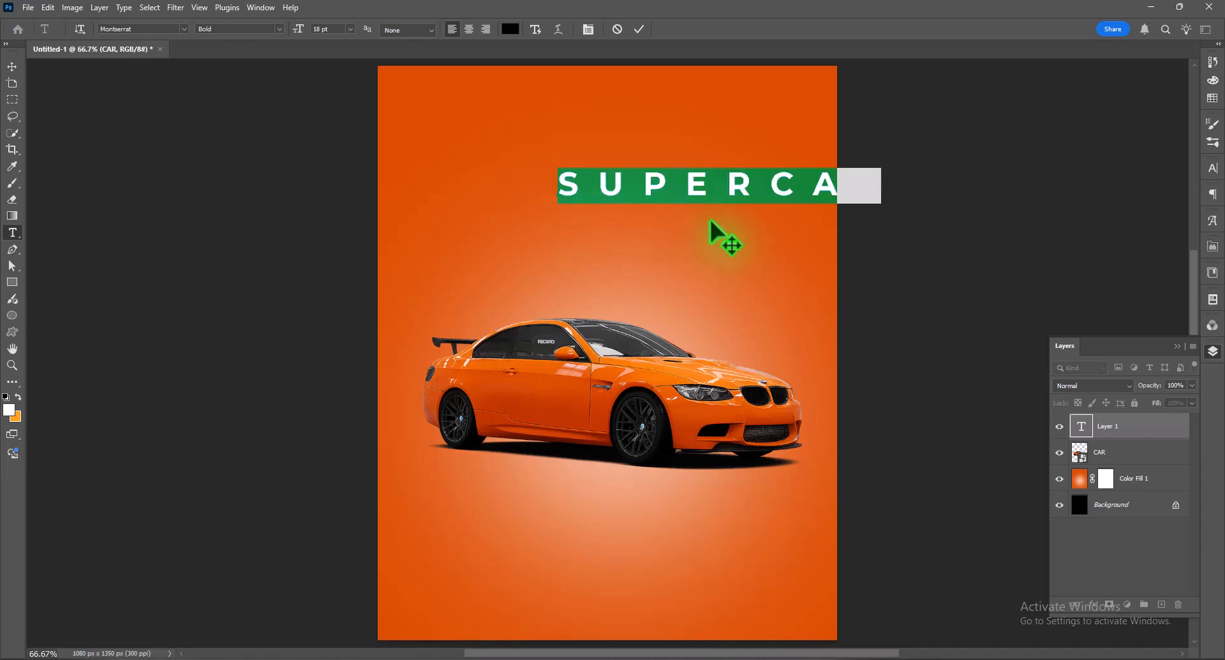
{"action": "left_click", "coordinate": [1212, 168]}
{"action": "left_click", "coordinate": [1191, 214]}
{"action": "left_click", "coordinate": [1174, 316]}
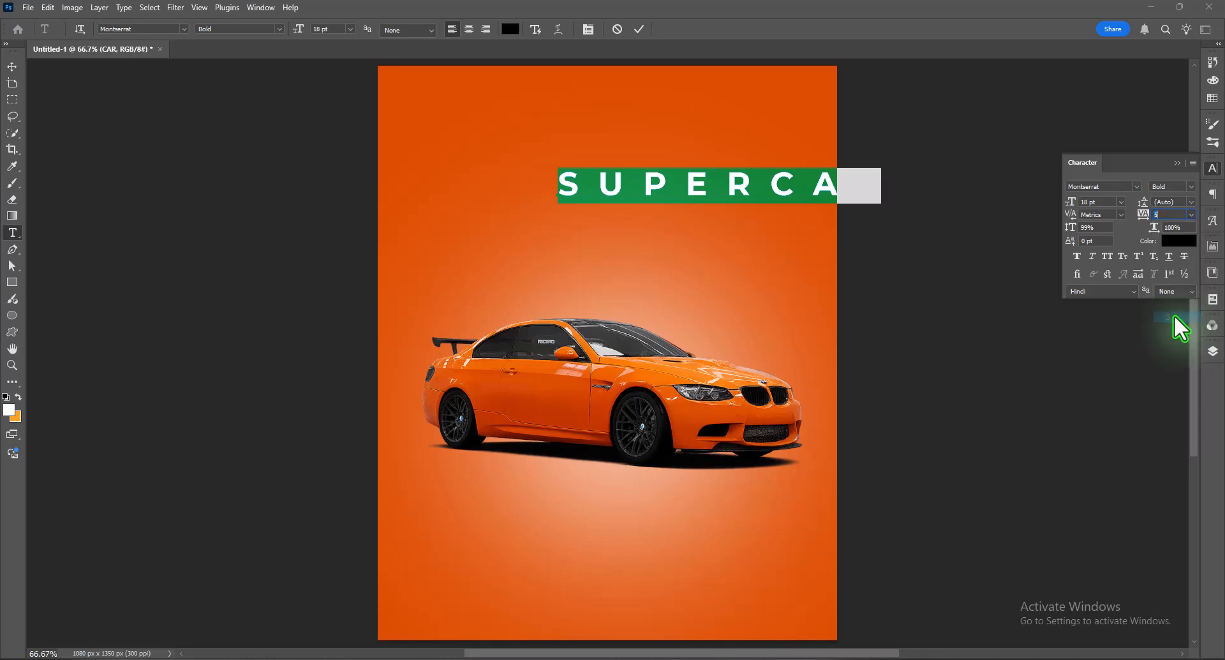
{"action": "left_click", "coordinate": [1136, 186]}
{"action": "left_click", "coordinate": [1014, 272]}
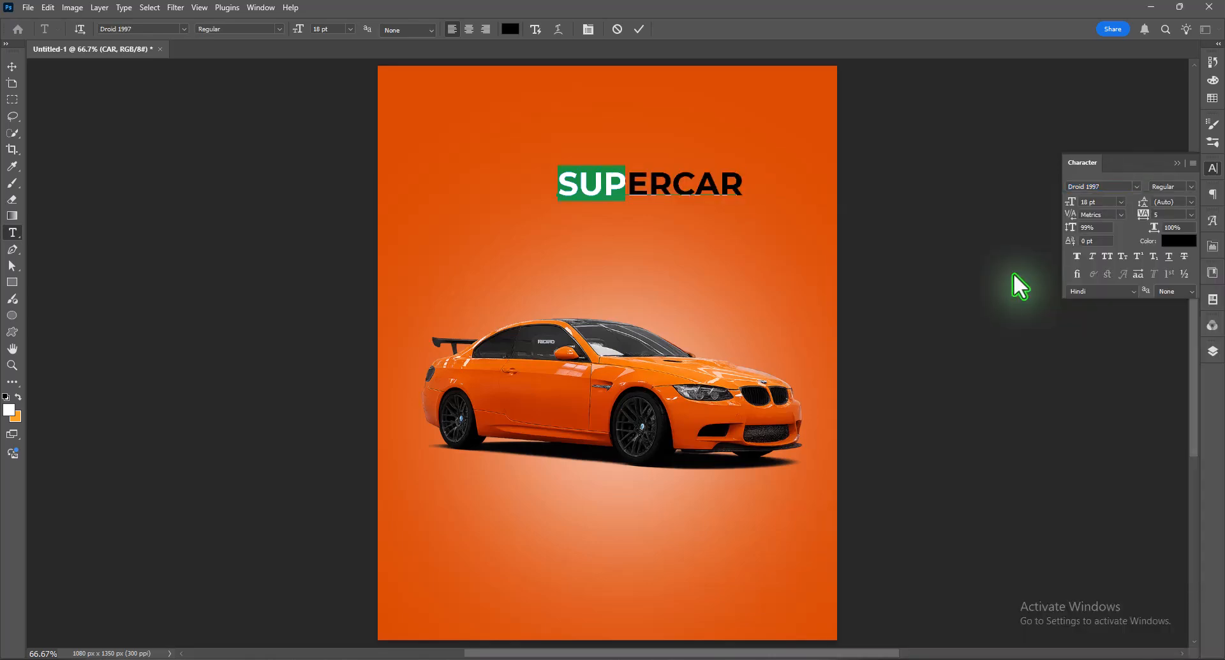
{"action": "left_click", "coordinate": [12, 66]}
- Change the SUPERCAR text's color to white
{"action": "left_click", "coordinate": [1177, 251]}
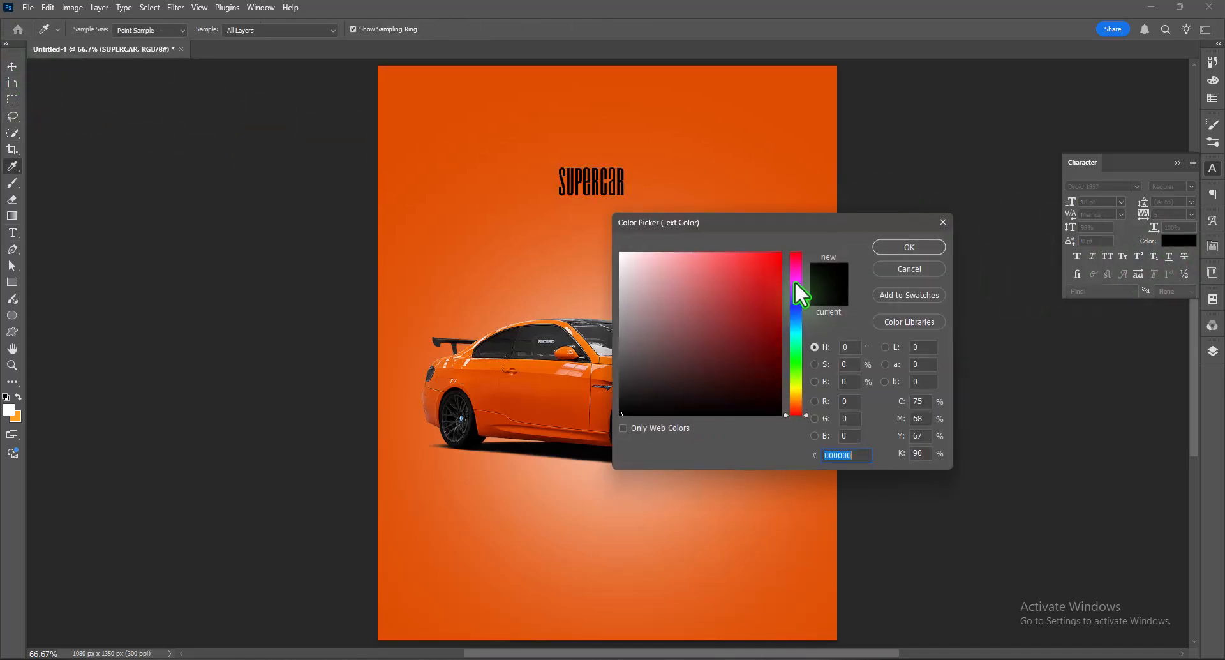
{"action": "left_click_drag", "start_coordinate": [781, 291], "coordinate": [596, 233]}
{"action": "left_click", "coordinate": [911, 247]}
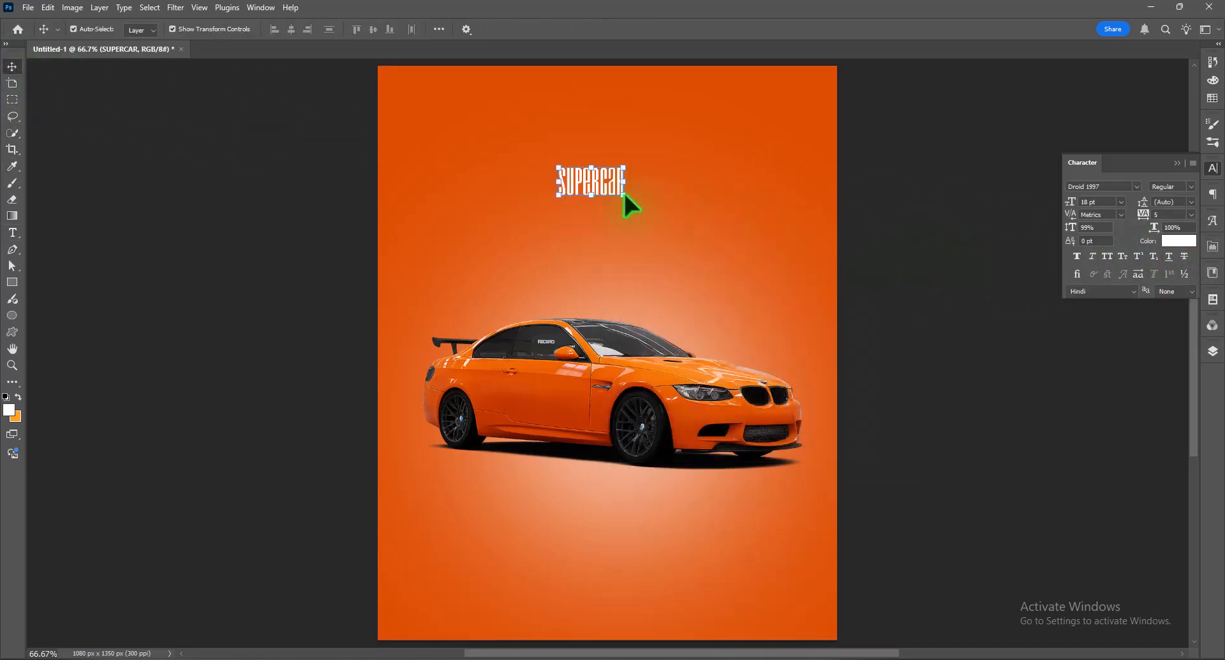
- Scale the SUPERCAR text to about 353% and position it in the space above the car
{"action": "left_click_drag", "start_coordinate": [624, 194], "coordinate": [735, 257]}
{"action": "left_click_drag", "start_coordinate": [559, 165], "coordinate": [501, 134]}
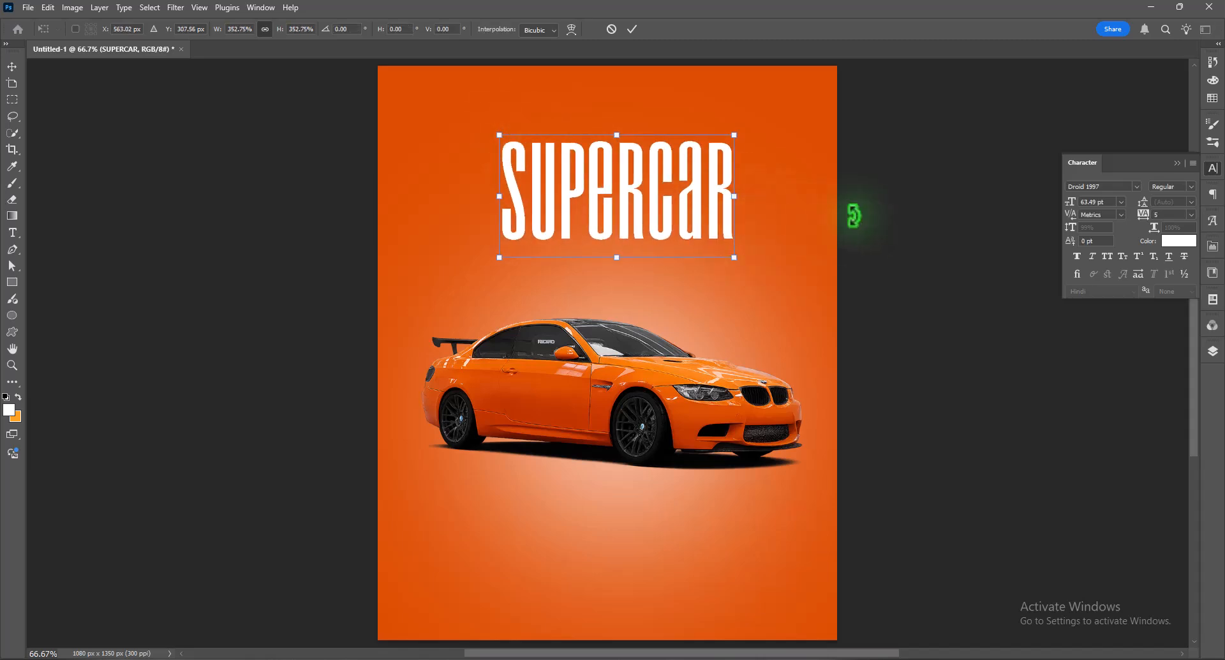
{"action": "key", "text": "Return"}
- Convert the SUPERCAR text layer to a shape
{"action": "left_click", "coordinate": [1213, 350]}
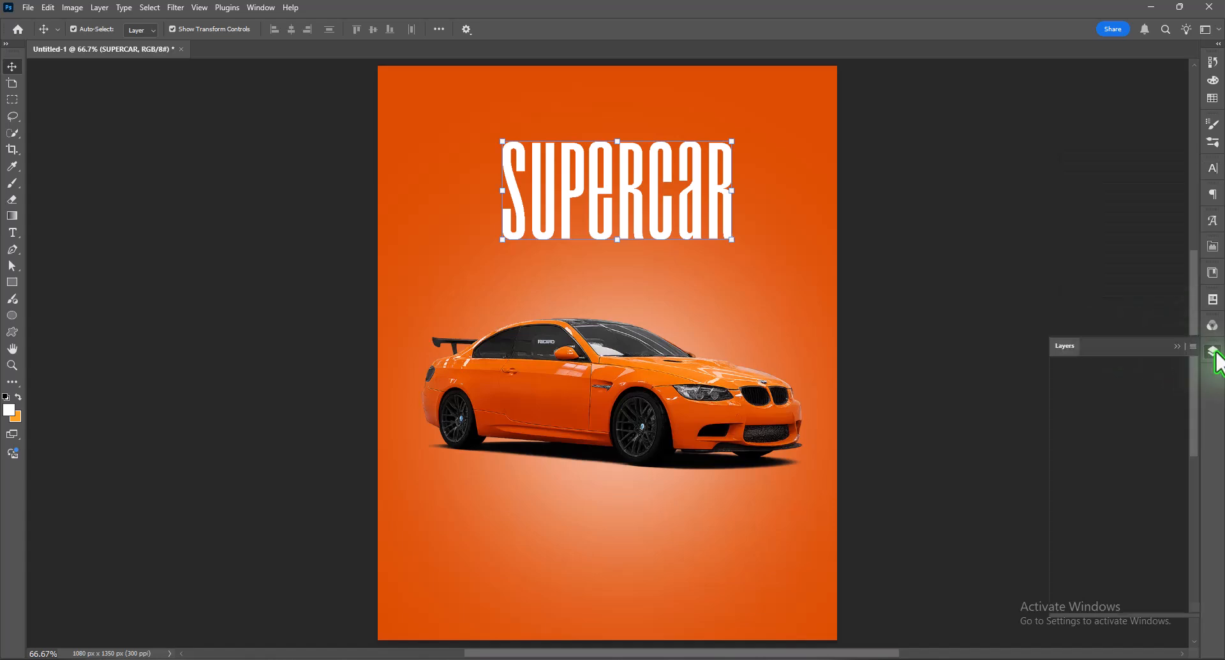
{"action": "right_click", "coordinate": [1115, 430]}
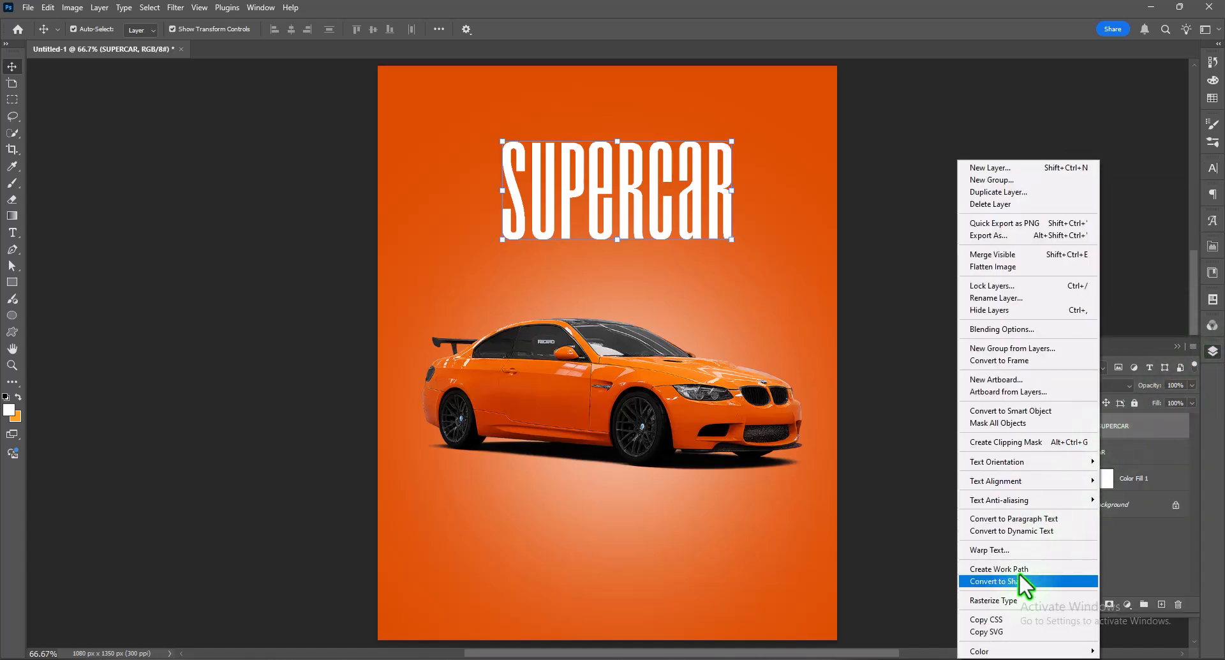
{"action": "left_click", "coordinate": [1013, 582]}
- Stretch the lower anchor points of the SUPERCAR letters down past the car's roof, and place the CAR layer above SUPERCAR
{"action": "left_click", "coordinate": [12, 265]}
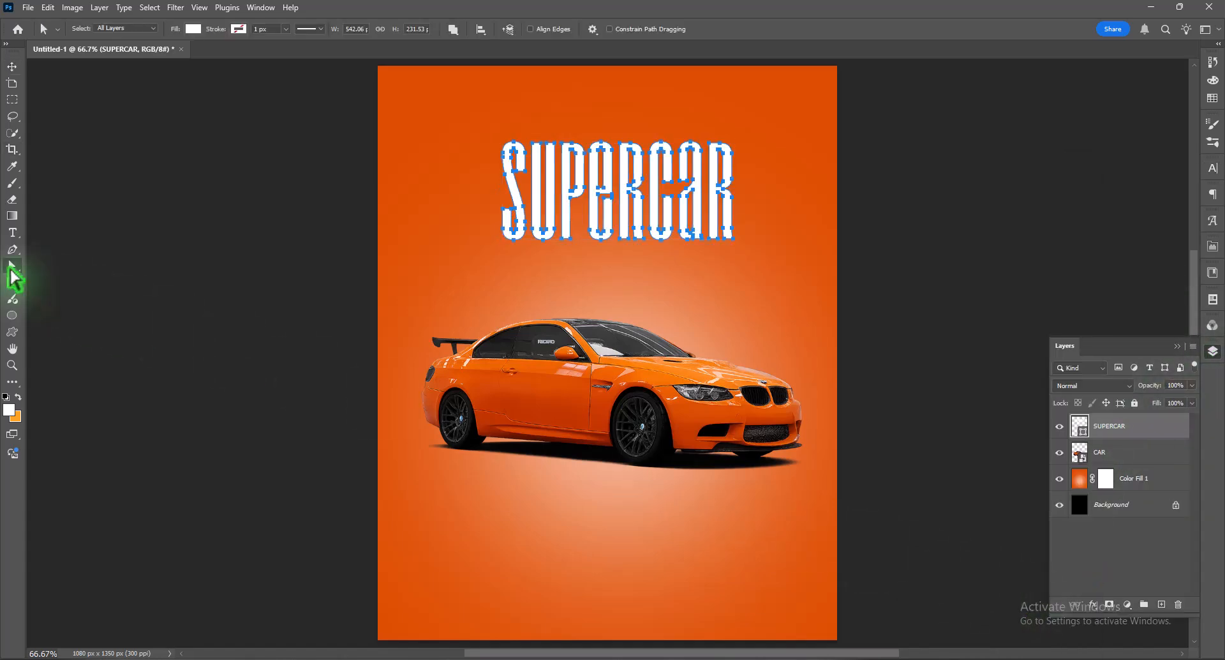
{"action": "left_click_drag", "start_coordinate": [498, 218], "coordinate": [746, 258]}
{"action": "left_click_drag", "start_coordinate": [632, 239], "coordinate": [638, 445]}
{"action": "left_click_drag", "start_coordinate": [1122, 455], "coordinate": [1115, 420]}
- Scale the car down to about 15% and center it beneath the stretched SUPERCAR letters
{"action": "left_click", "coordinate": [12, 66]}
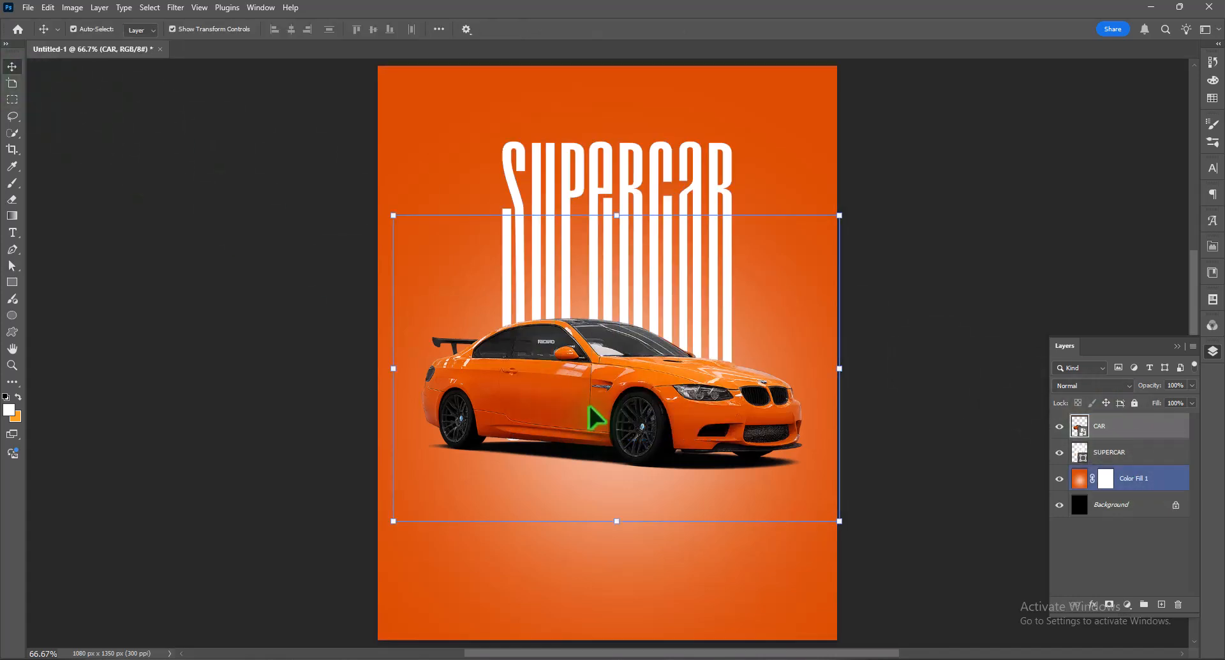
{"action": "key", "text": "ctrl+t"}
{"action": "left_click_drag", "start_coordinate": [616, 215], "coordinate": [612, 249]}
{"action": "left_click_drag", "start_coordinate": [624, 434], "coordinate": [627, 432]}
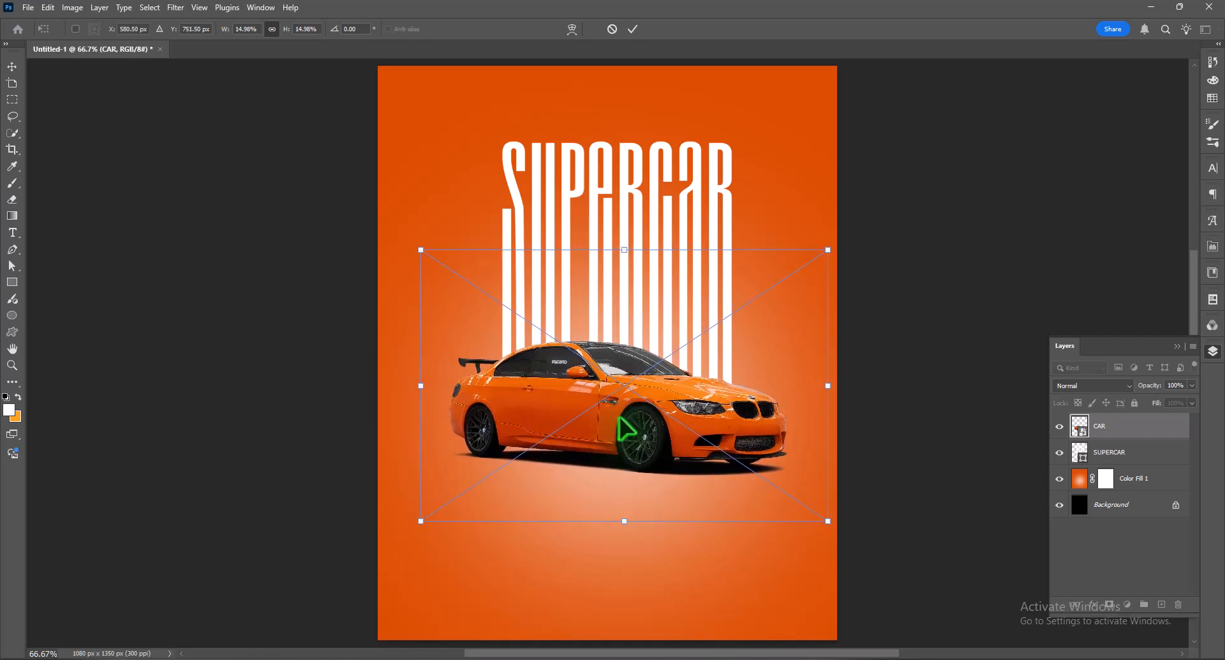
{"action": "key", "text": "Return"}
{"action": "left_click", "coordinate": [930, 317]}
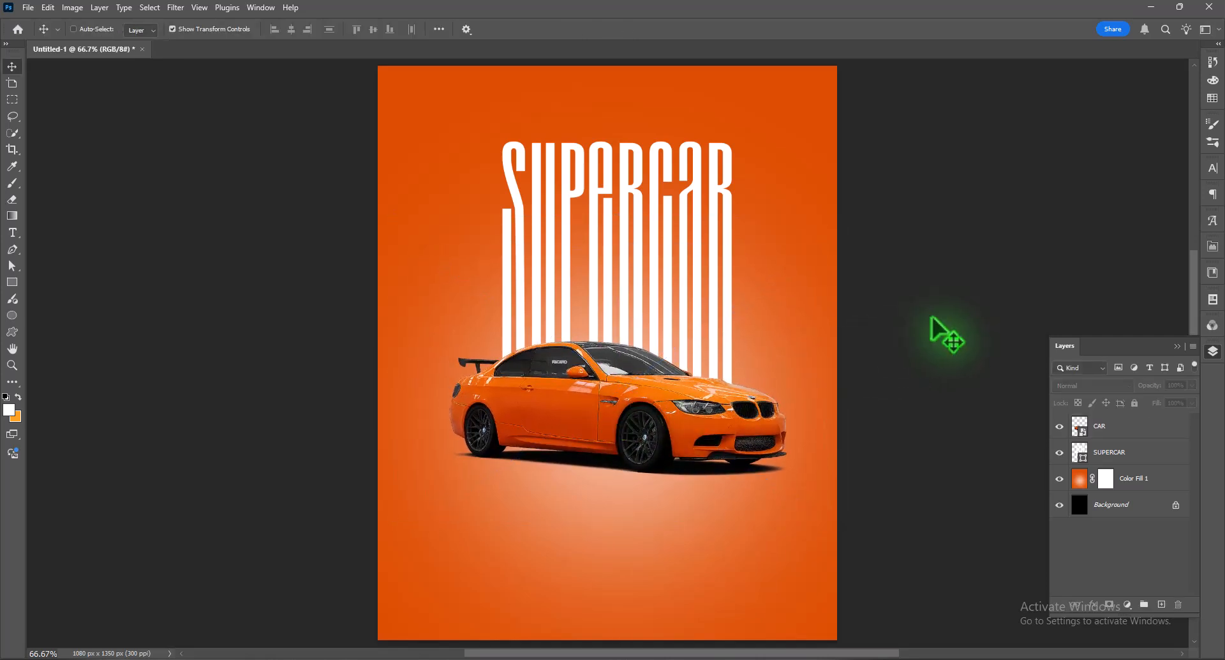
- Add a paragraph text box filled with Lorem ipsum placeholder text below the car, slightly narrower than the car
{"action": "key", "text": "ctrl+minus"}
{"action": "left_click", "coordinate": [12, 233]}
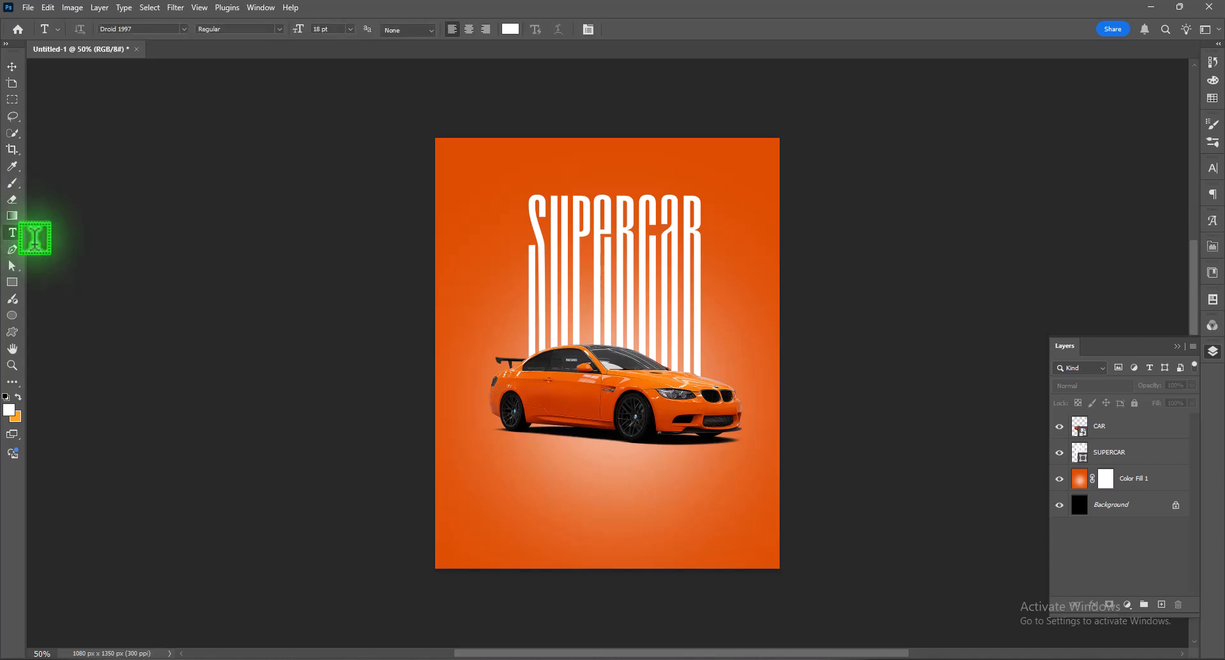
{"action": "left_click_drag", "start_coordinate": [496, 479], "coordinate": [728, 542]}
- Format the placeholder paragraph as Montserrat SemiBold at 6 pt and move it slightly down
{"action": "left_click", "coordinate": [1212, 168]}
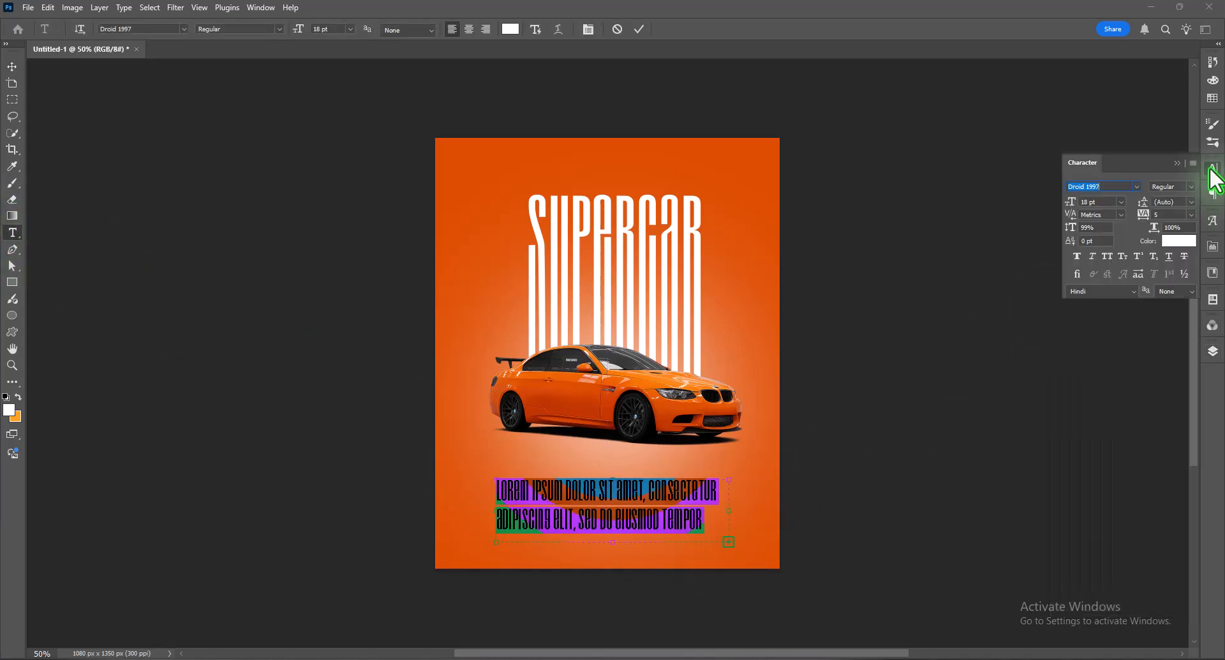
{"action": "left_click", "coordinate": [1136, 186]}
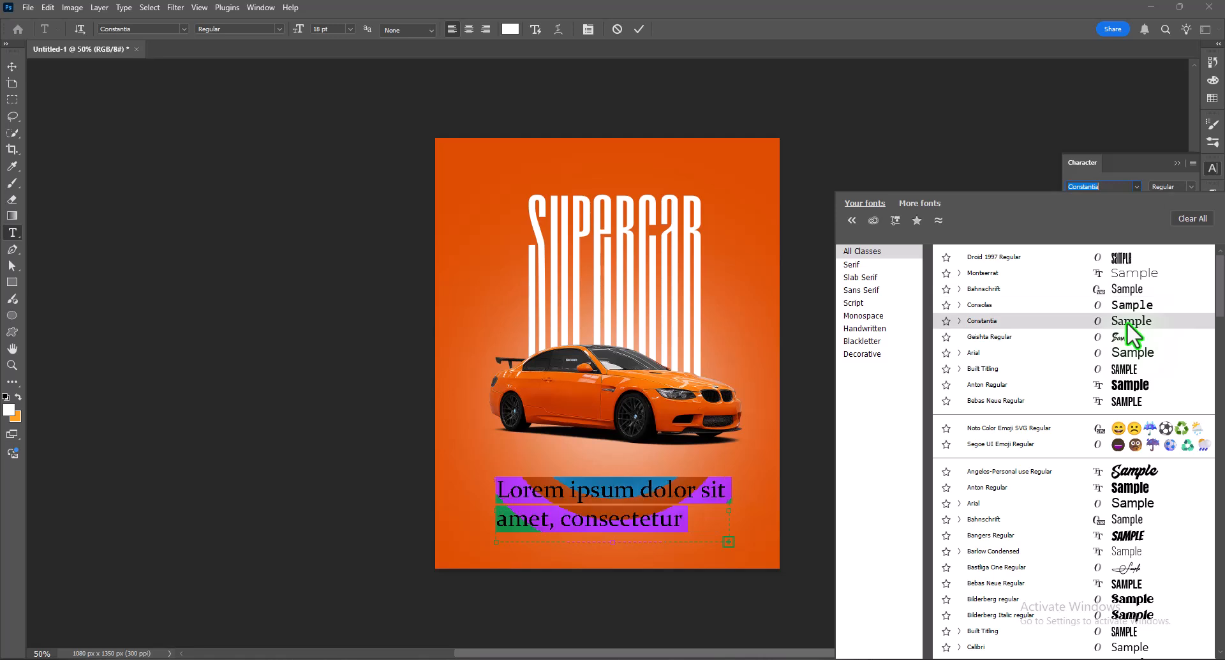
{"action": "left_click", "coordinate": [1123, 273]}
{"action": "left_click", "coordinate": [1121, 202]}
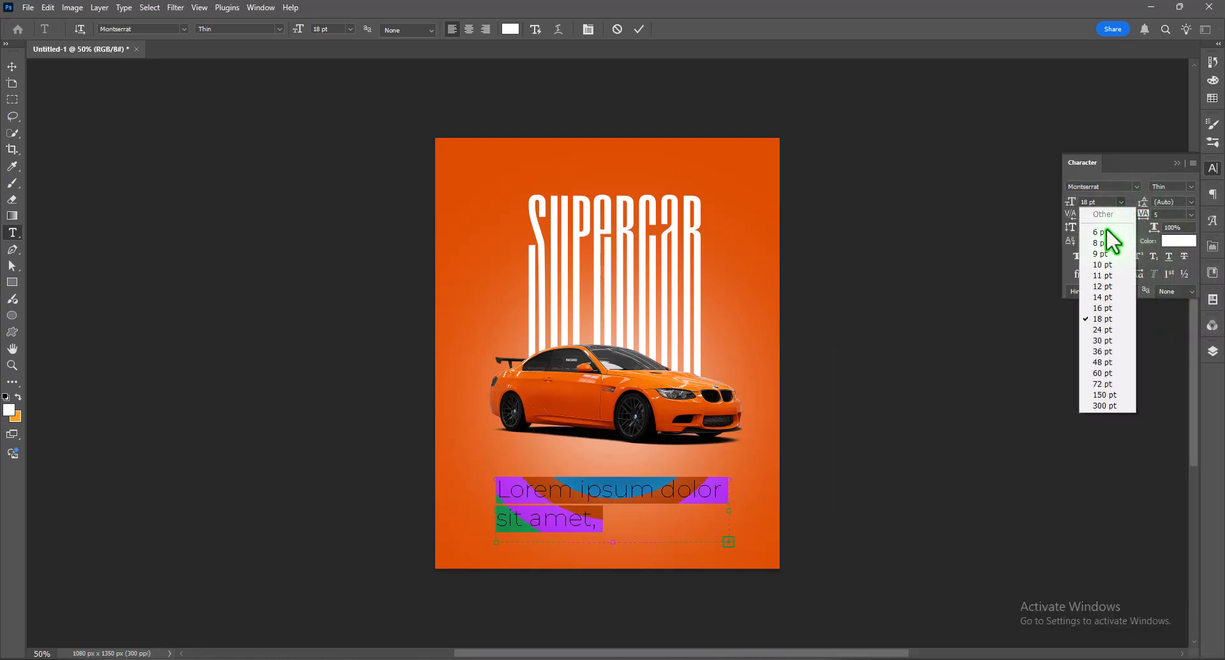
{"action": "left_click", "coordinate": [1103, 220]}
{"action": "left_click", "coordinate": [1190, 186]}
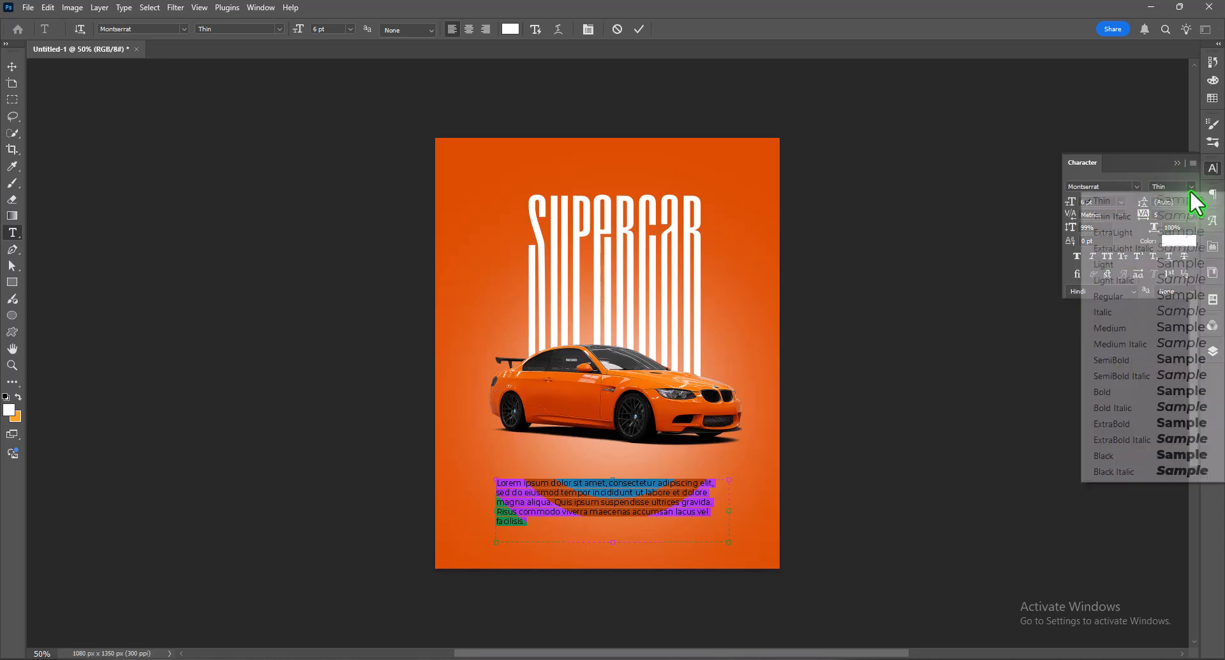
{"action": "left_click", "coordinate": [1159, 362]}
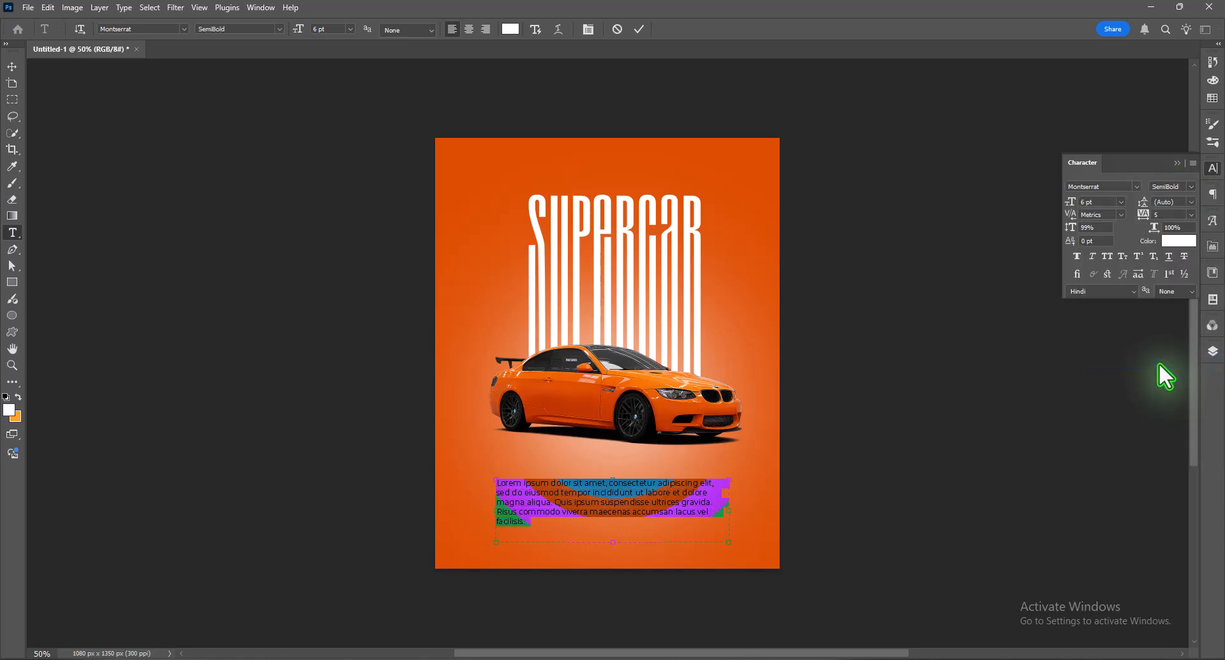
{"action": "left_click", "coordinate": [12, 66]}
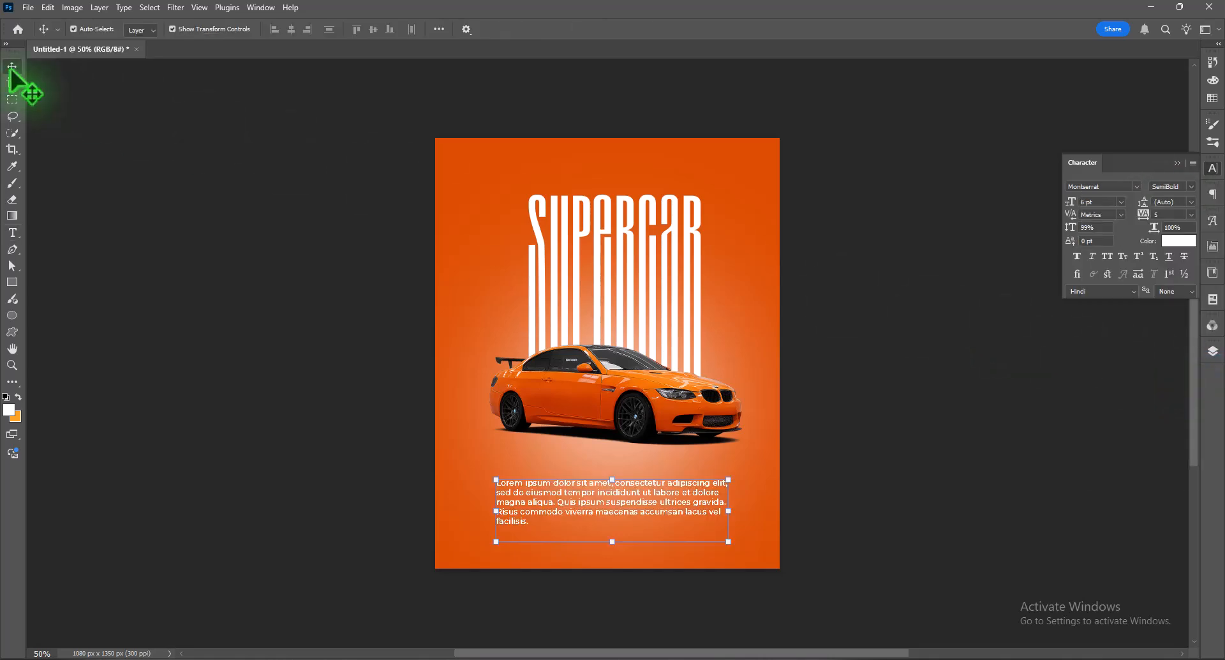
{"action": "left_click_drag", "start_coordinate": [688, 526], "coordinate": [691, 538]}
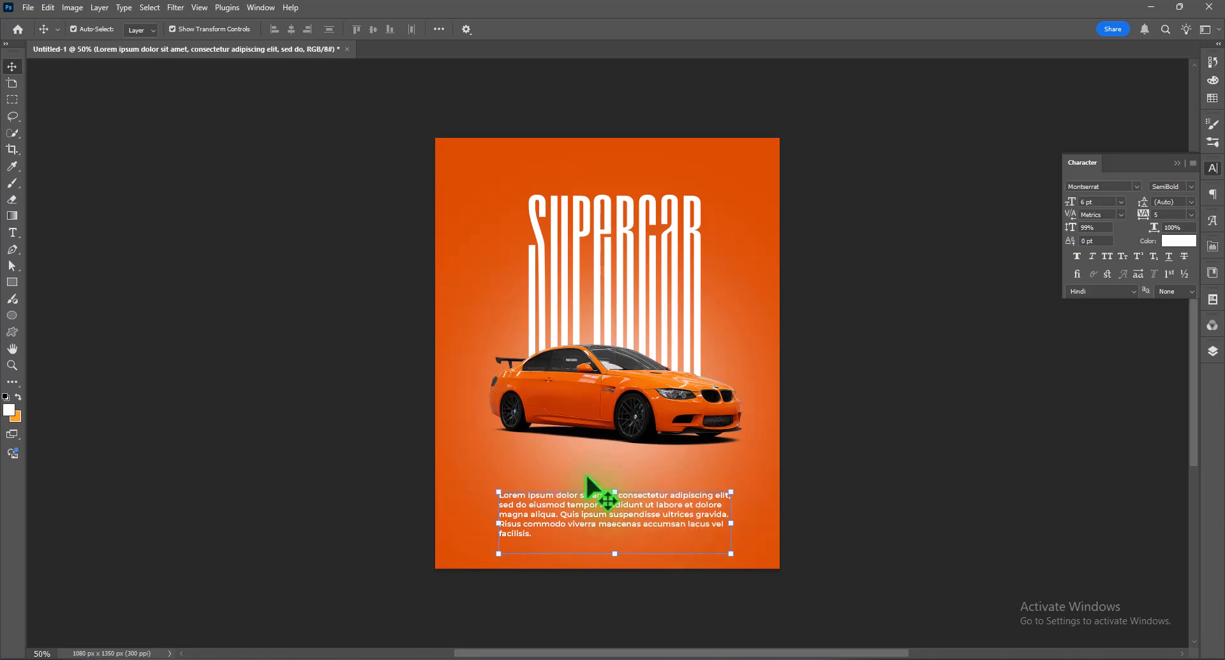
- Add the heading THE SUPERCAR above the paragraph in Montserrat ExtraBold at 10 pt
{"action": "left_click", "coordinate": [13, 233]}
{"action": "left_click", "coordinate": [511, 474]}
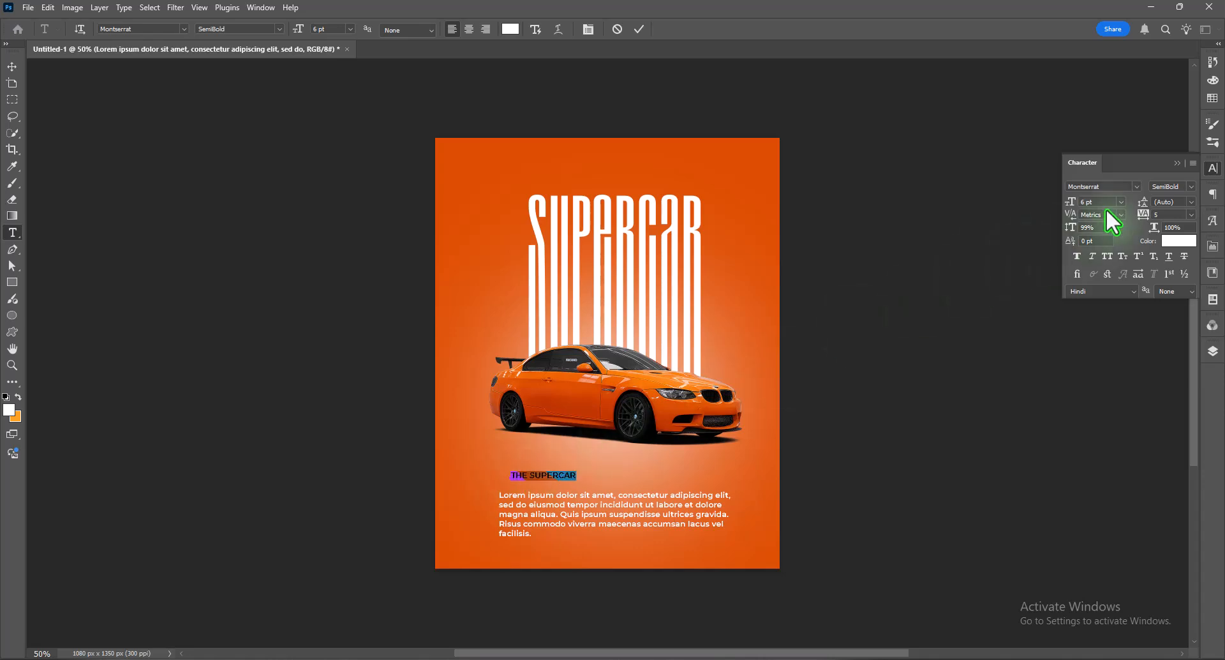
{"action": "left_click", "coordinate": [1121, 202]}
{"action": "left_click", "coordinate": [1100, 260]}
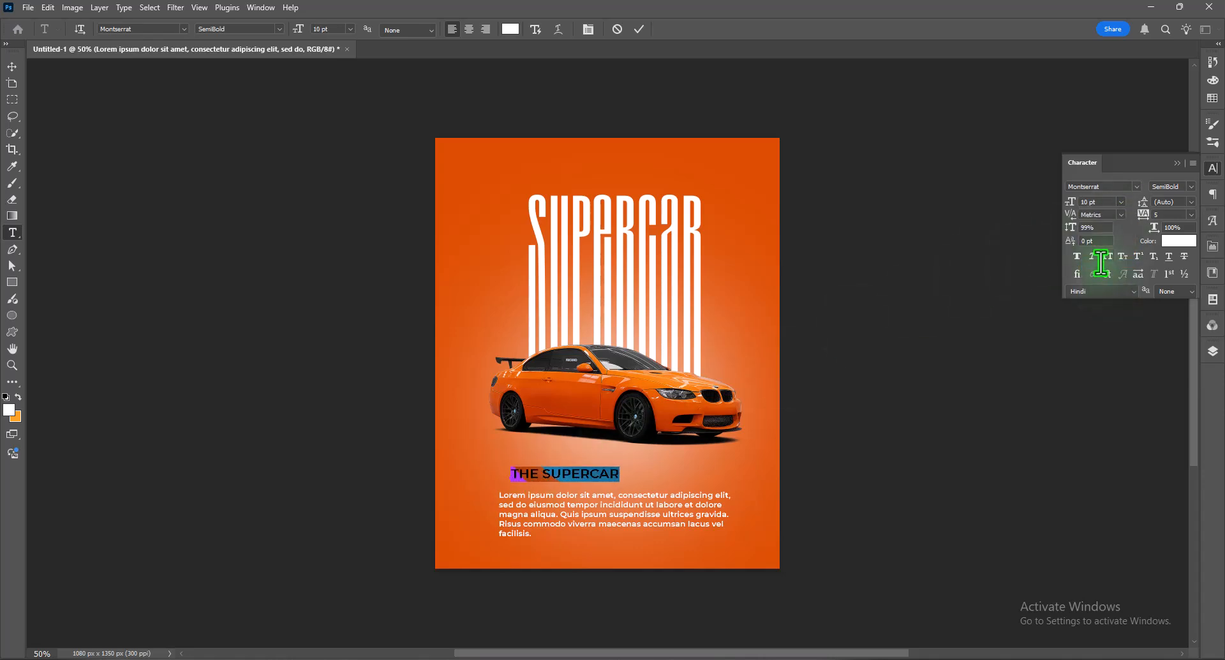
{"action": "left_click", "coordinate": [1191, 186]}
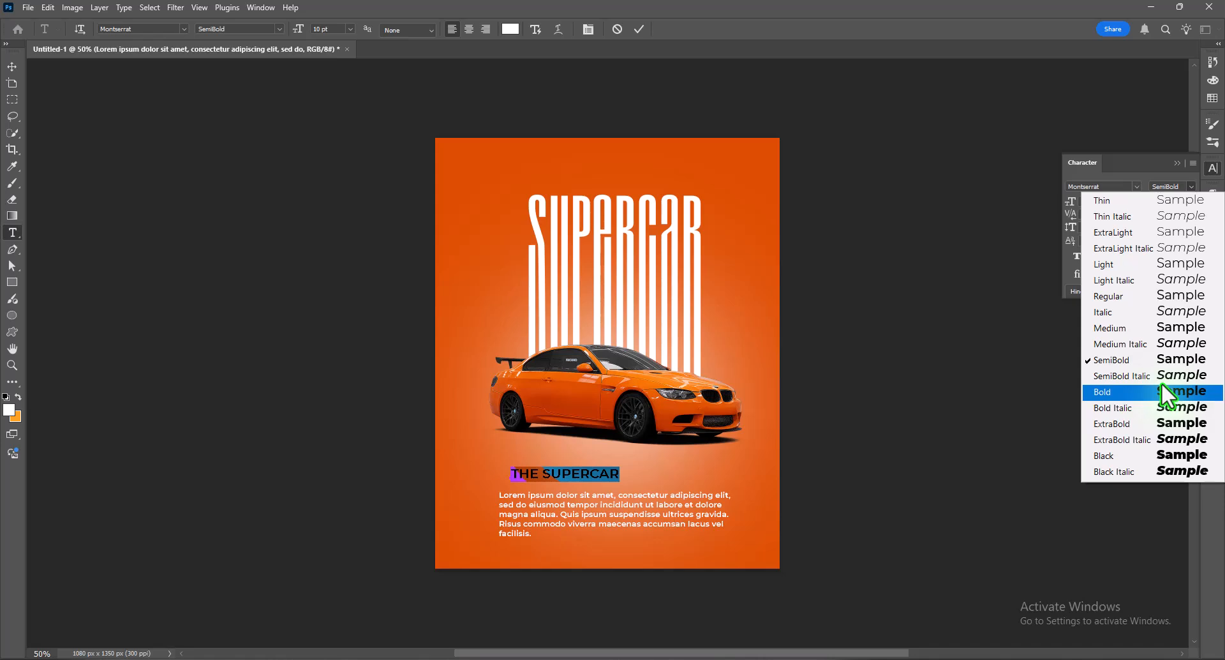
{"action": "left_click", "coordinate": [1177, 422]}
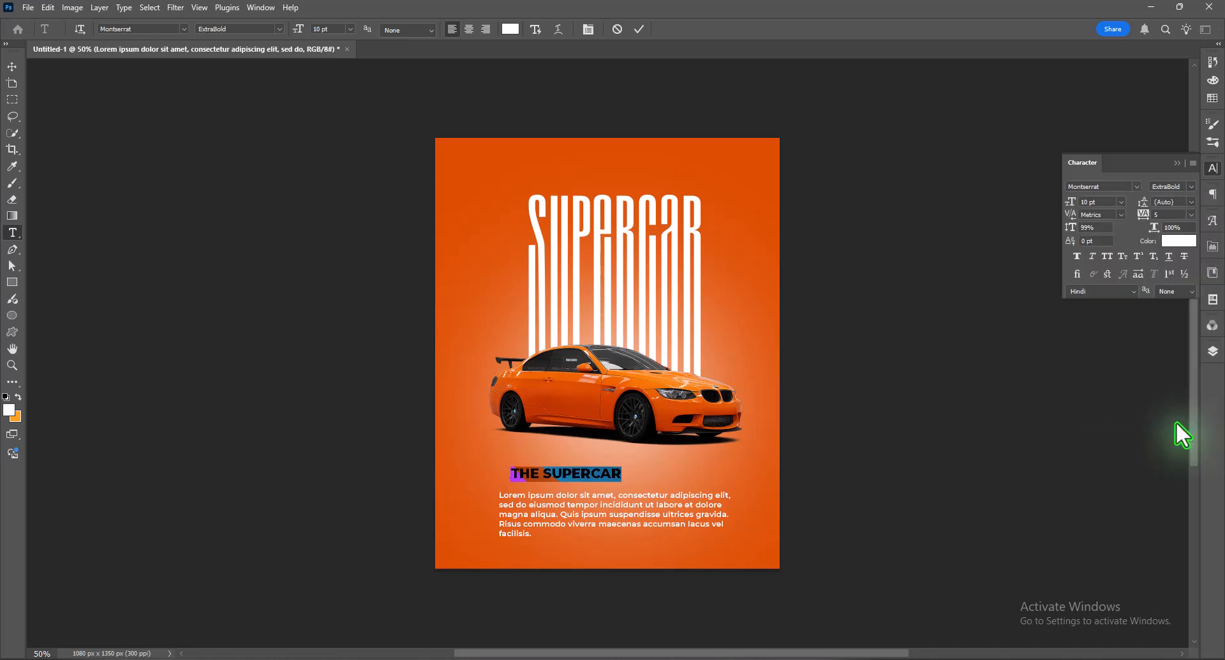
- Center the heading THE SUPERCAR beneath the car, just above the paragraph, and nudge the paragraph slightly down
{"action": "left_click", "coordinate": [12, 66]}
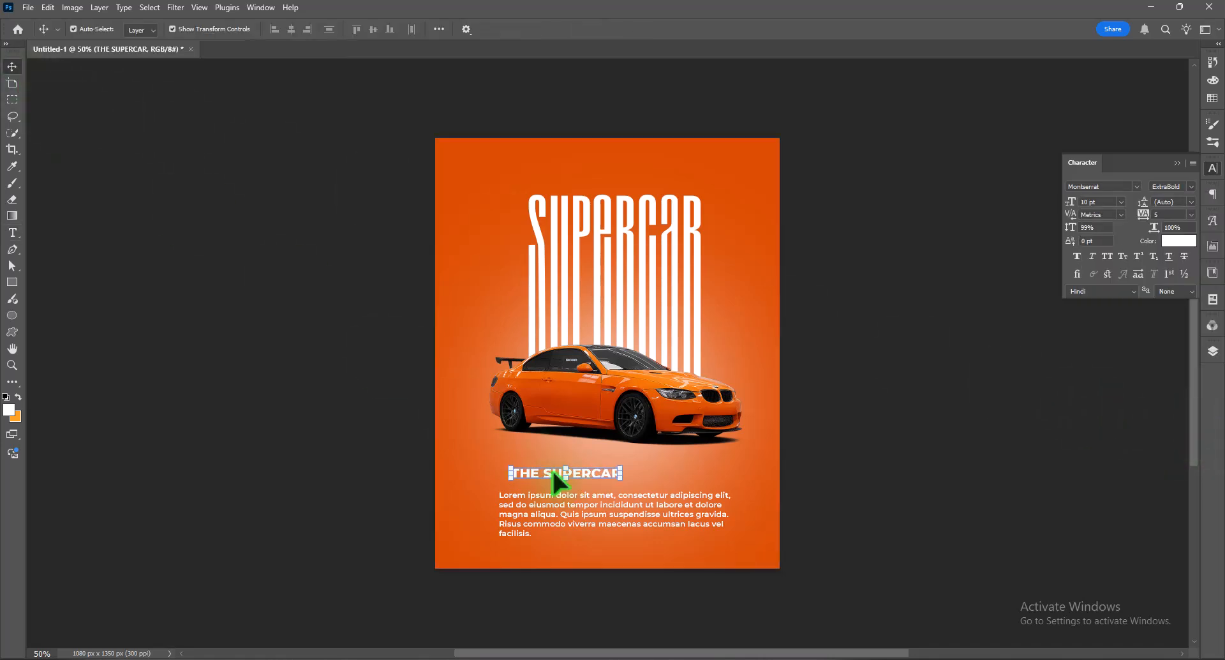
{"action": "left_click_drag", "start_coordinate": [553, 472], "coordinate": [598, 483]}
{"action": "left_click", "coordinate": [639, 514]}
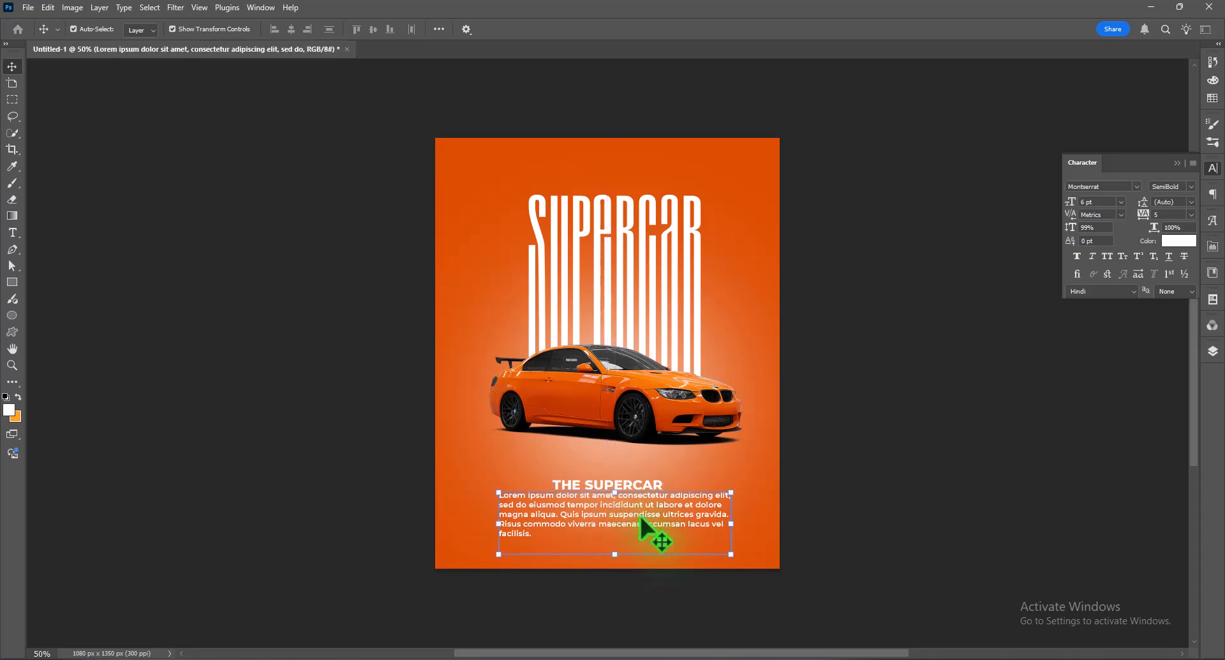
{"action": "key", "text": "Down"}
{"action": "key", "text": "Down"}
{"action": "key", "text": "Down"}
{"action": "key", "text": "Down"}
{"action": "key", "text": "Down"}
{"action": "key", "text": "Down"}
{"action": "key", "text": "Down"}
{"action": "key", "text": "Down"}
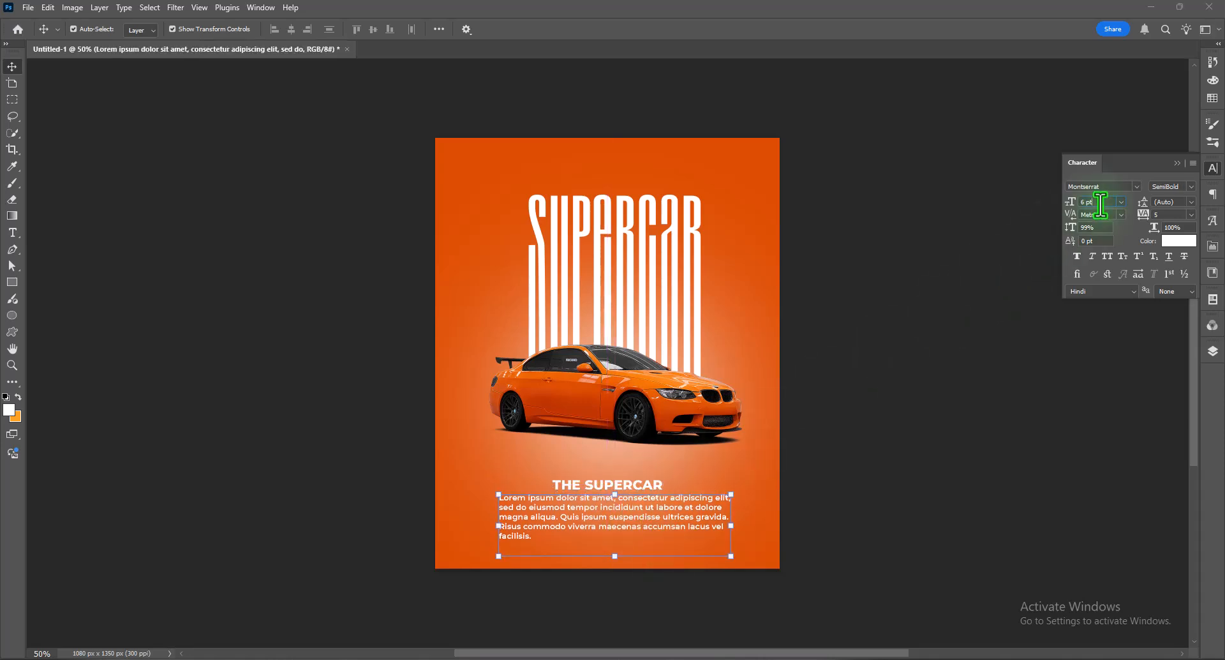
- Lower the placeholder paragraph a little further to leave a small gap beneath the heading
{"action": "scroll", "coordinate": [1101, 205], "scroll_direction": "down", "scroll_amount": 1}
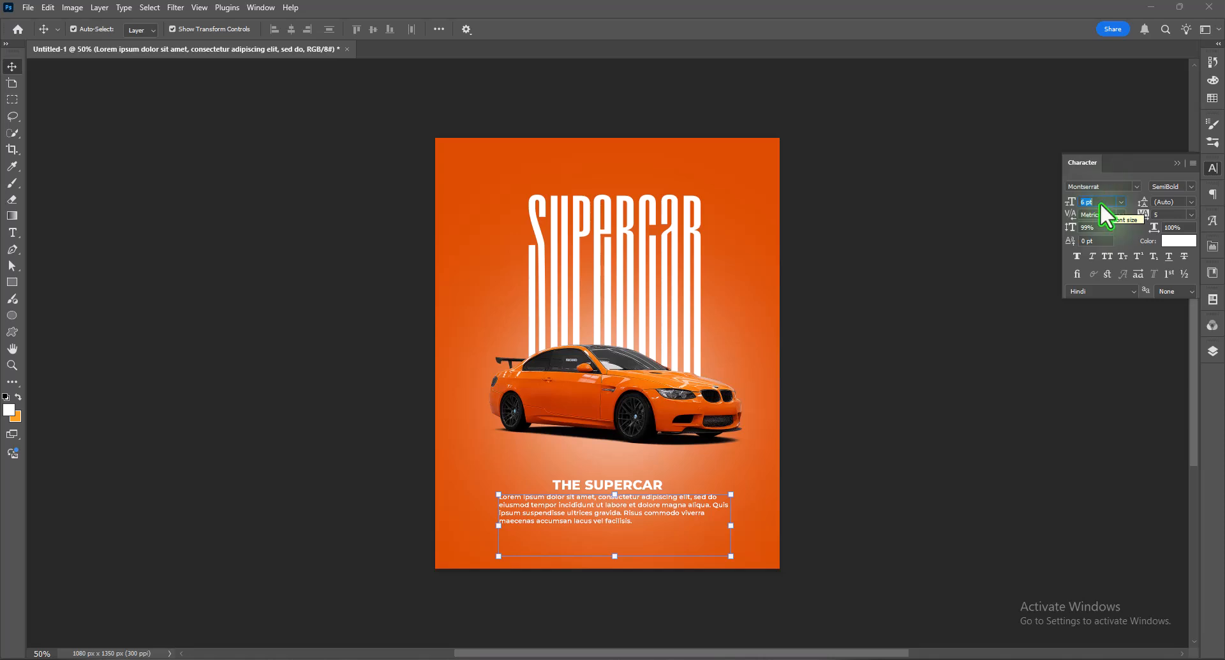
{"action": "left_click", "coordinate": [825, 443]}
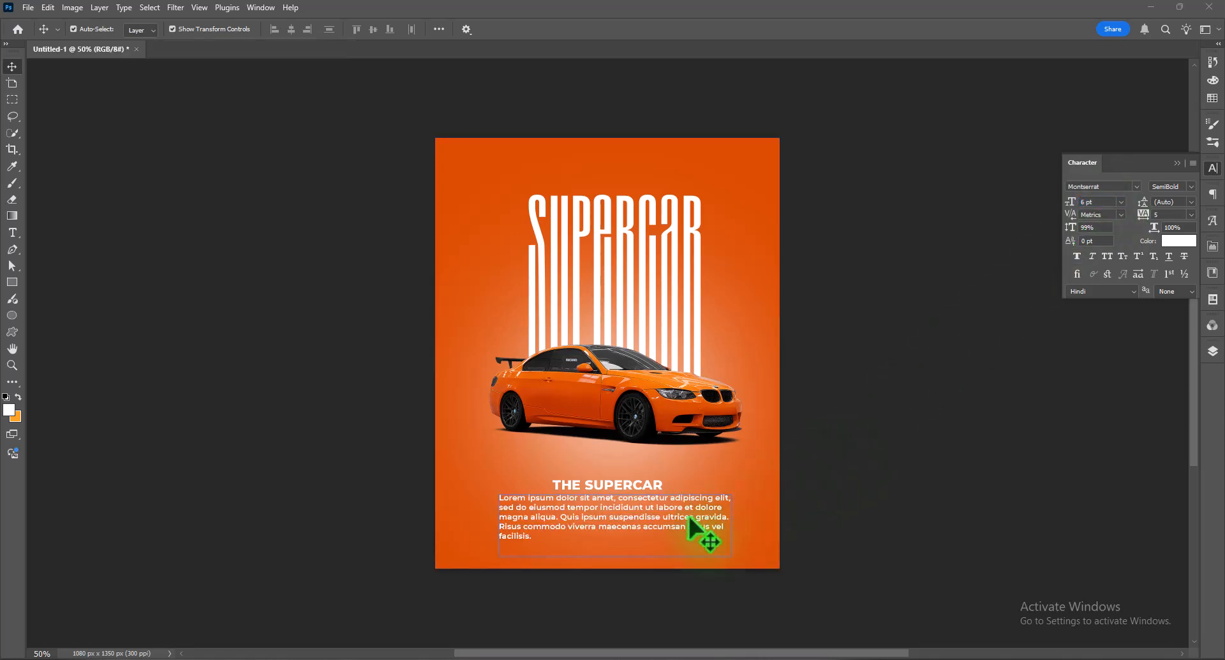
{"action": "left_click_drag", "start_coordinate": [683, 516], "coordinate": [684, 522]}
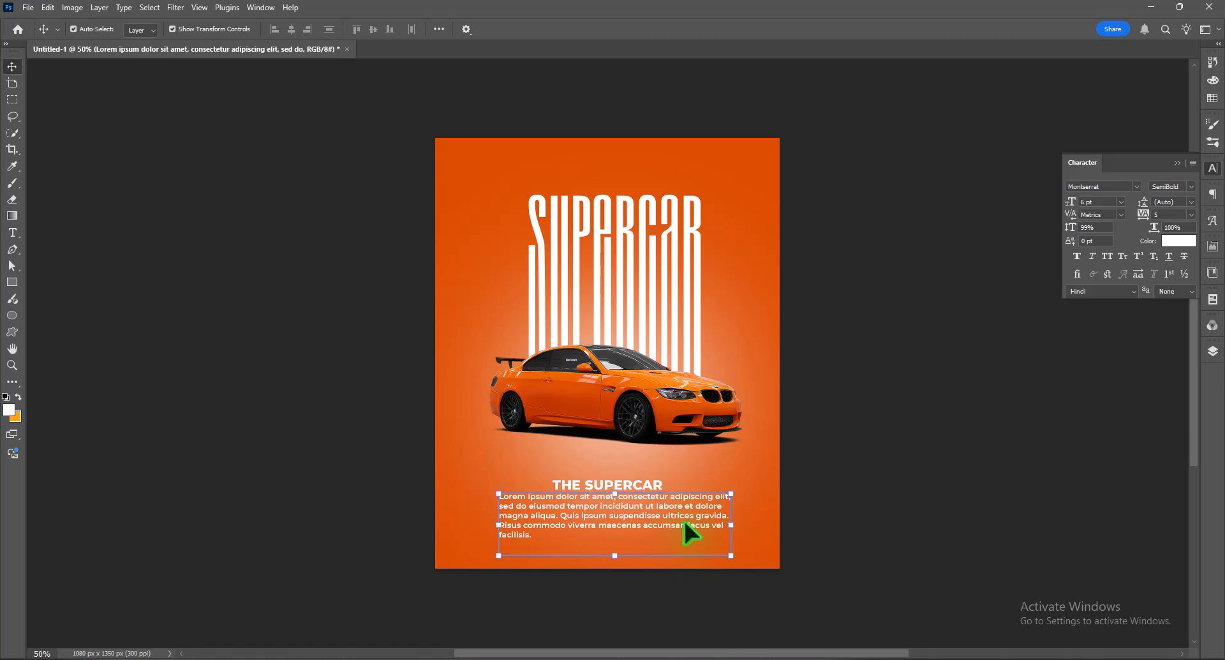
{"action": "key", "text": "Down"}
{"action": "key", "text": "Down"}
{"action": "key", "text": "Down"}
{"action": "key", "text": "Down"}
{"action": "key", "text": "Down"}
{"action": "key", "text": "Down"}
{"action": "key", "text": "Down"}
{"action": "key", "text": "Down"}
{"action": "key", "text": "Down"}
{"action": "key", "text": "Down"}
{"action": "key", "text": "Down"}
{"action": "key", "text": "Down"}
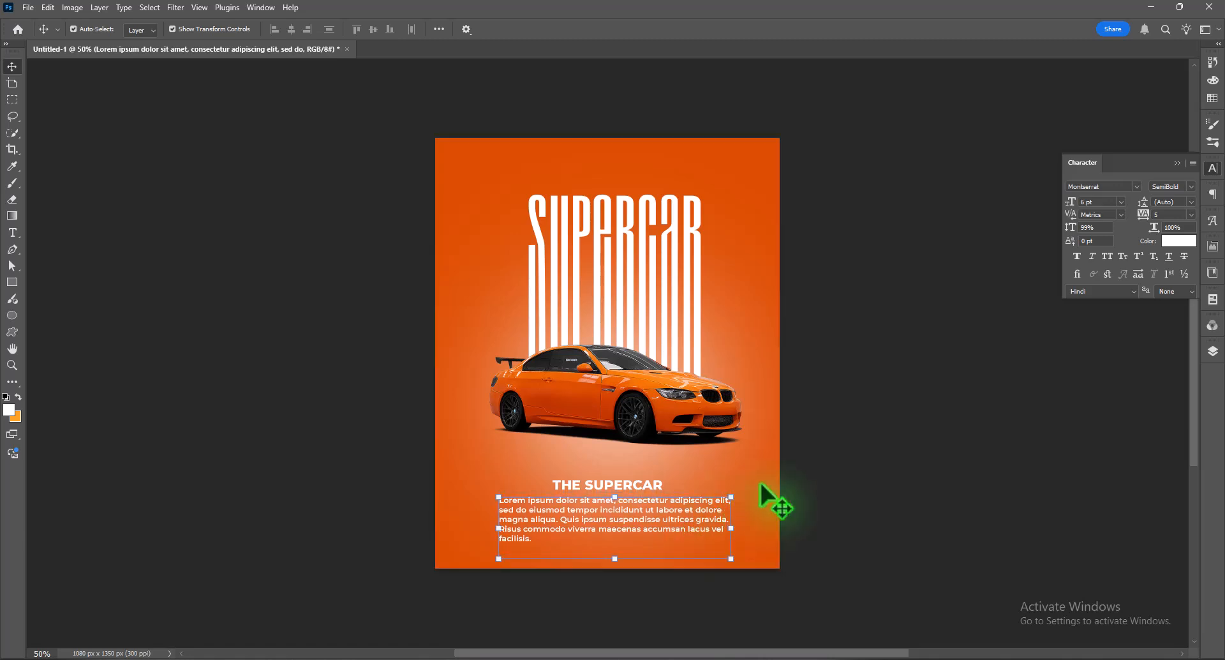
{"action": "left_click", "coordinate": [861, 446]}
{"action": "scroll", "coordinate": [766, 433], "scroll_direction": "up", "scroll_amount": 1}
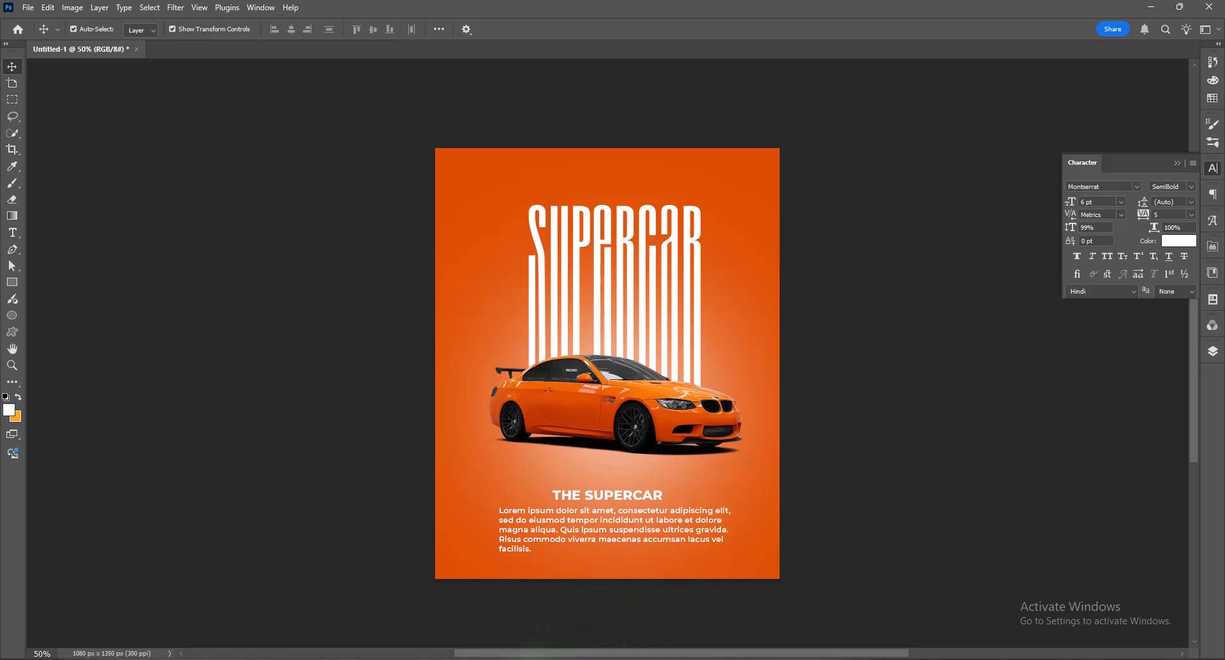
- Place concrete-wall-scratched-material-background-texture-concept.jpg from Downloads into the poster and resize it to cover the whole canvas
{"action": "mouse_move", "coordinate": [506, 656]}
{"action": "left_click", "coordinate": [489, 616]}
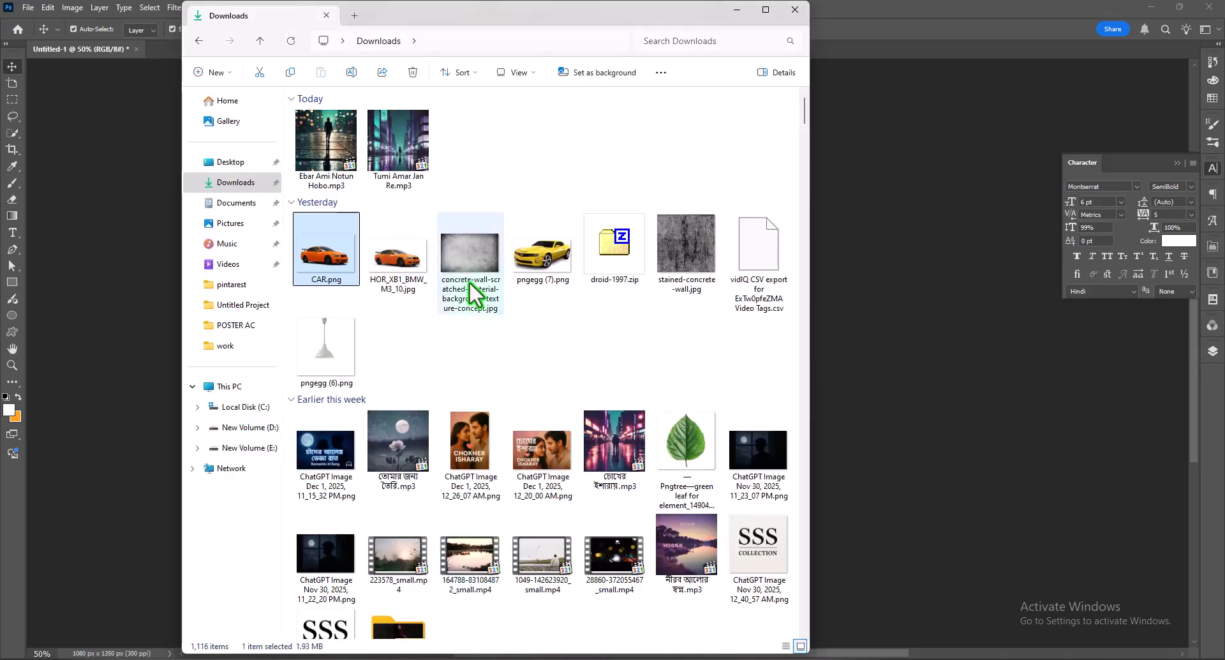
{"action": "left_click_drag", "start_coordinate": [469, 281], "coordinate": [898, 354]}
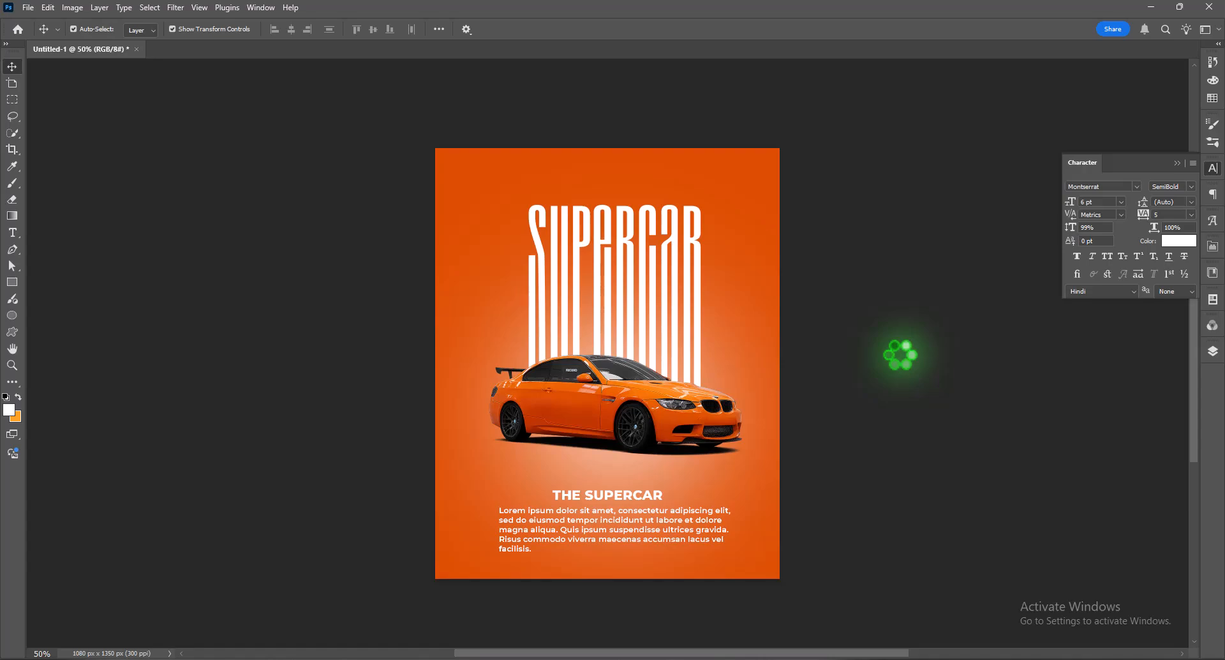
{"action": "left_click_drag", "start_coordinate": [606, 249], "coordinate": [606, 148]}
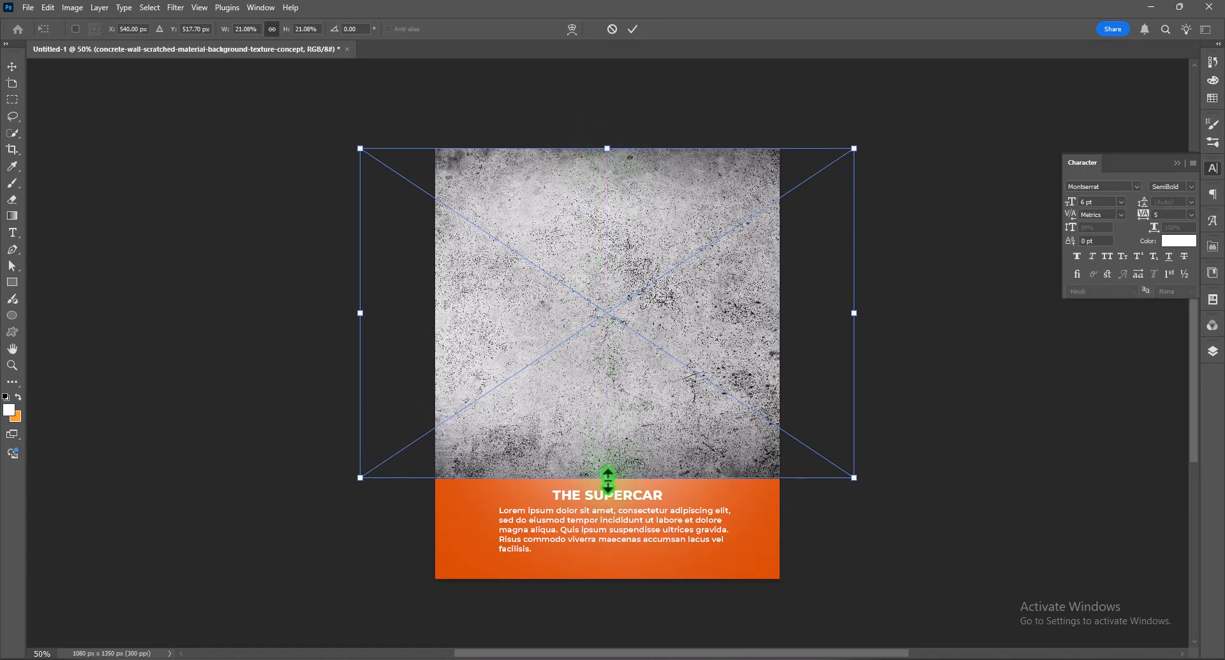
{"action": "left_click_drag", "start_coordinate": [607, 478], "coordinate": [618, 582]}
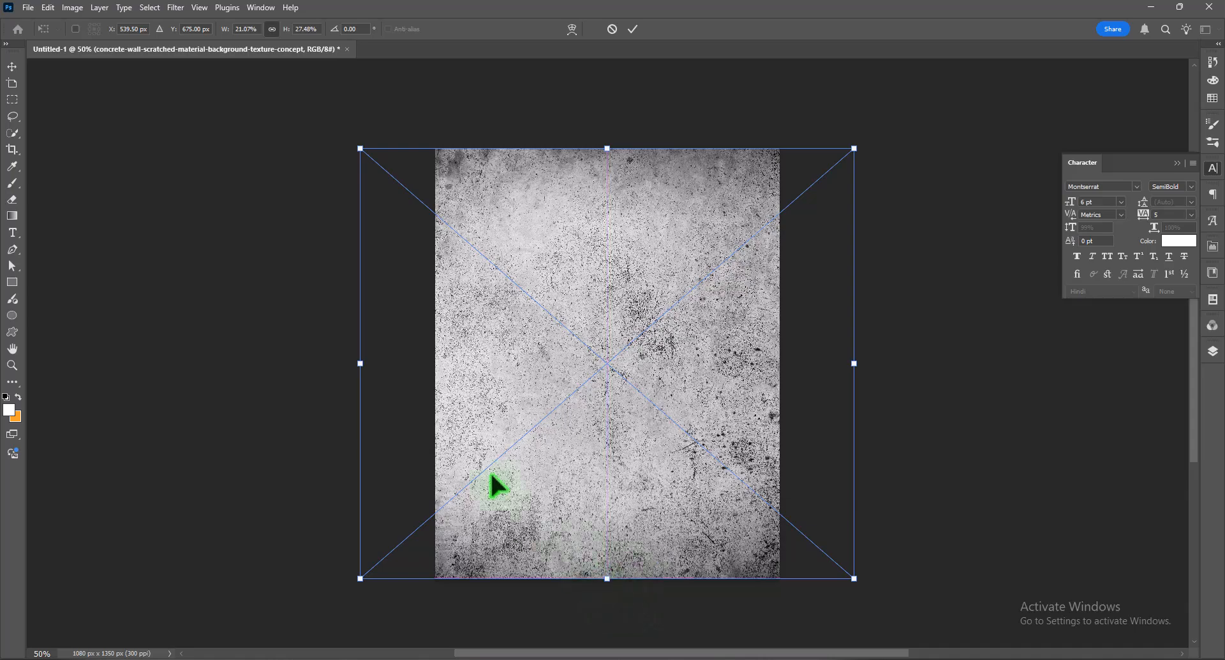
{"action": "left_click_drag", "start_coordinate": [381, 366], "coordinate": [429, 362]}
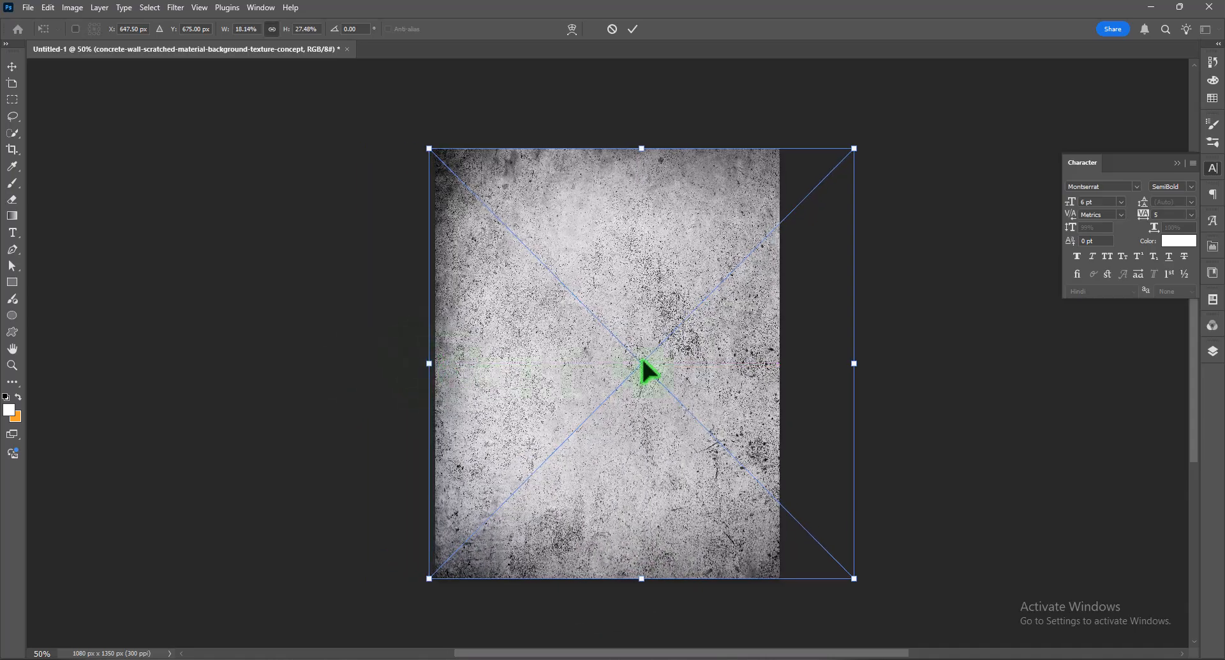
{"action": "left_click_drag", "start_coordinate": [854, 363], "coordinate": [786, 363]}
{"action": "key", "text": "Return"}
- Set the concrete texture layer's blend mode to Hard Light and move it between the SUPERCAR and Color Fill 1 layers
{"action": "left_click", "coordinate": [1213, 350]}
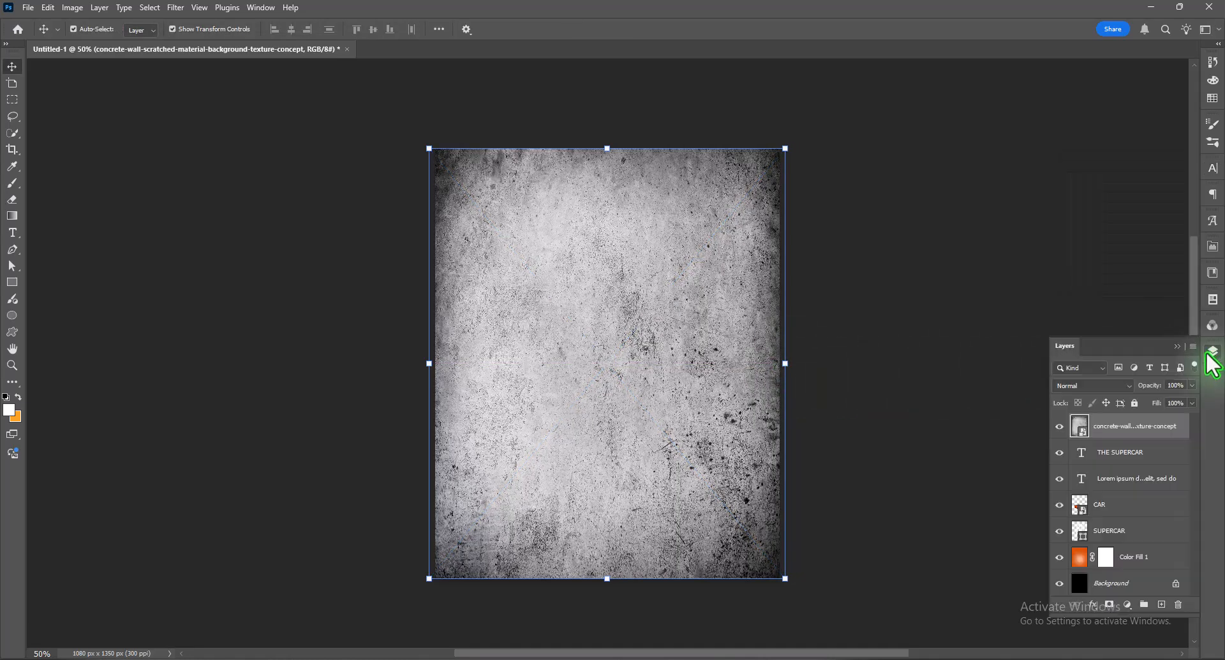
{"action": "left_click", "coordinate": [1076, 387]}
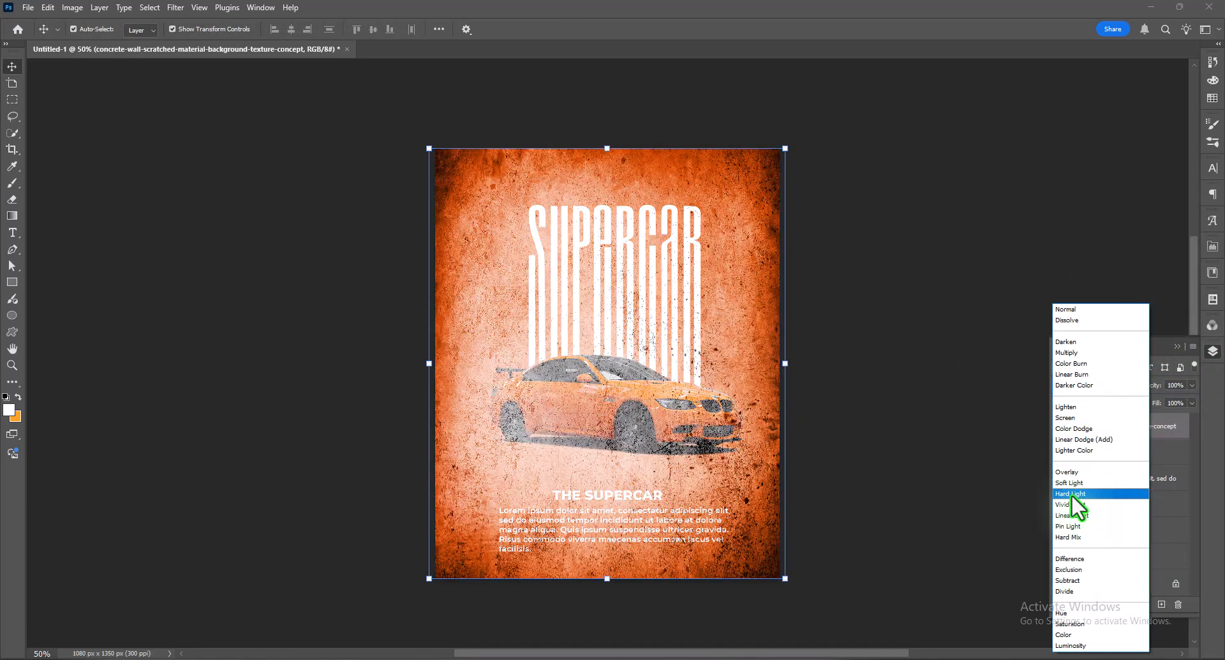
{"action": "left_click", "coordinate": [1071, 494]}
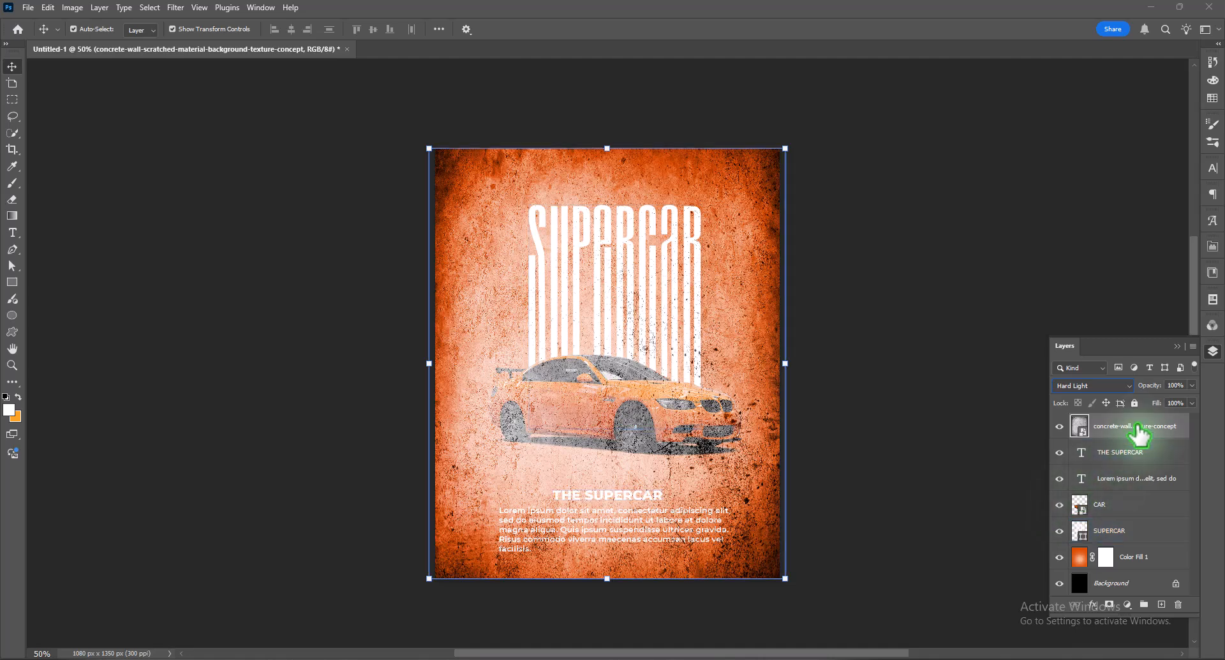
{"action": "left_click_drag", "start_coordinate": [1141, 434], "coordinate": [1137, 536]}
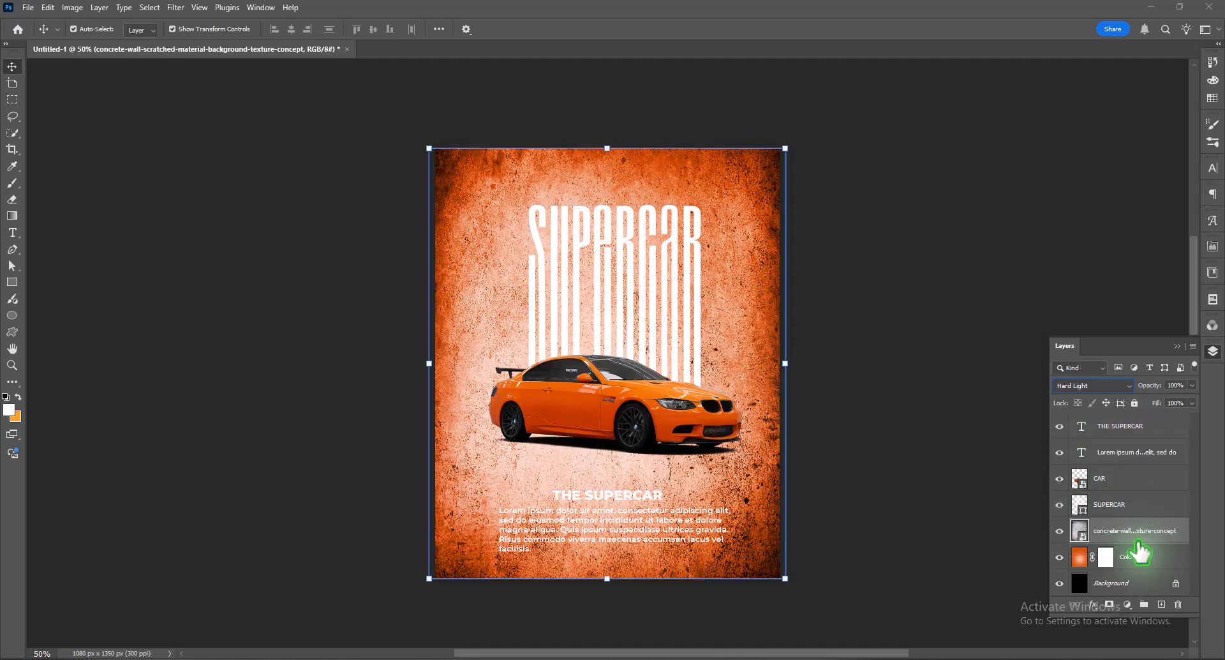
- Lower the concrete texture layer's opacity to 45% and soften it with a light Gaussian Blur
{"action": "left_click", "coordinate": [1191, 386]}
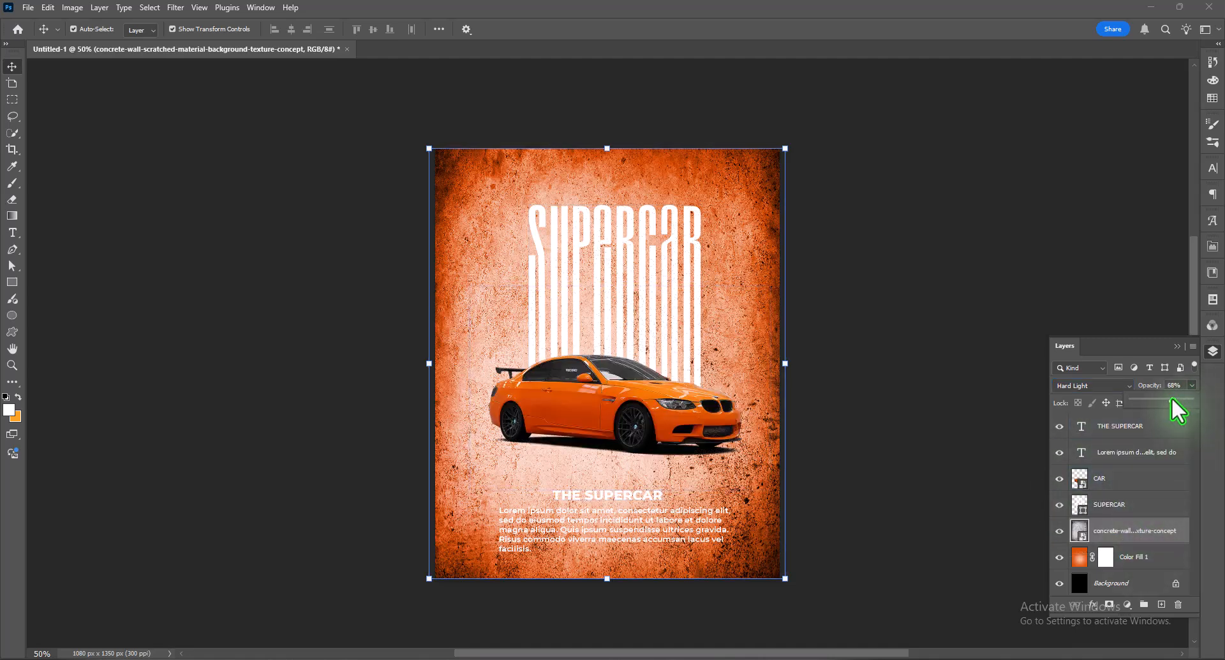
{"action": "left_click_drag", "start_coordinate": [1171, 398], "coordinate": [1156, 395]}
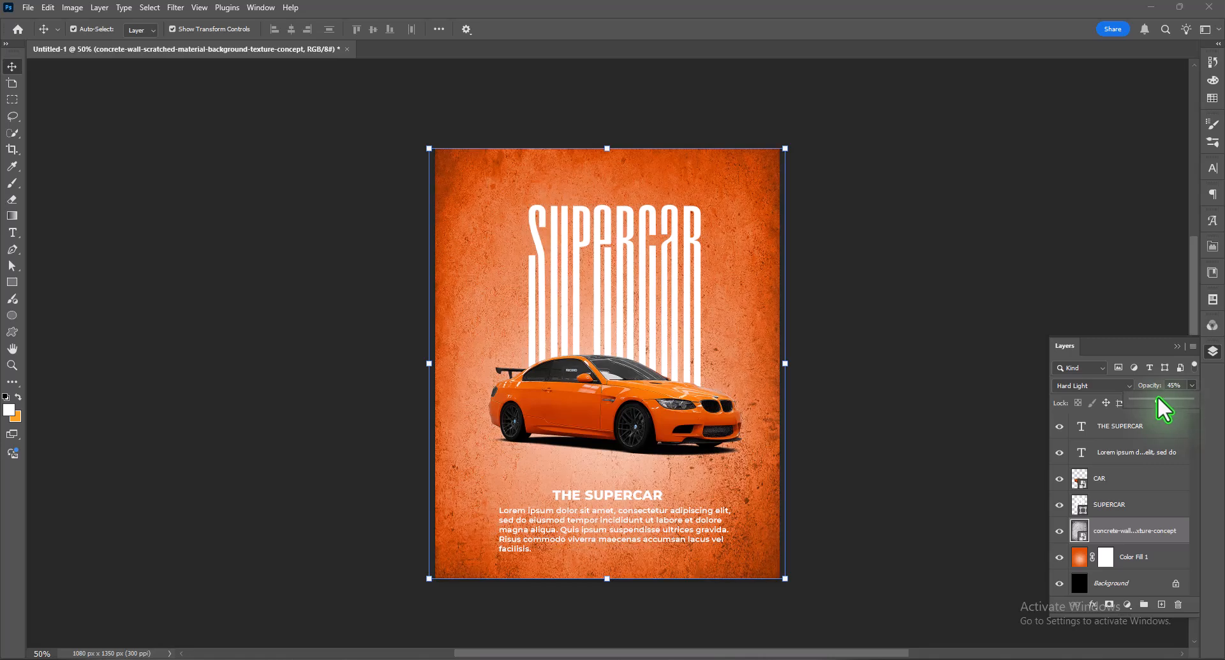
{"action": "left_click", "coordinate": [175, 7]}
{"action": "mouse_move", "coordinate": [300, 160]}
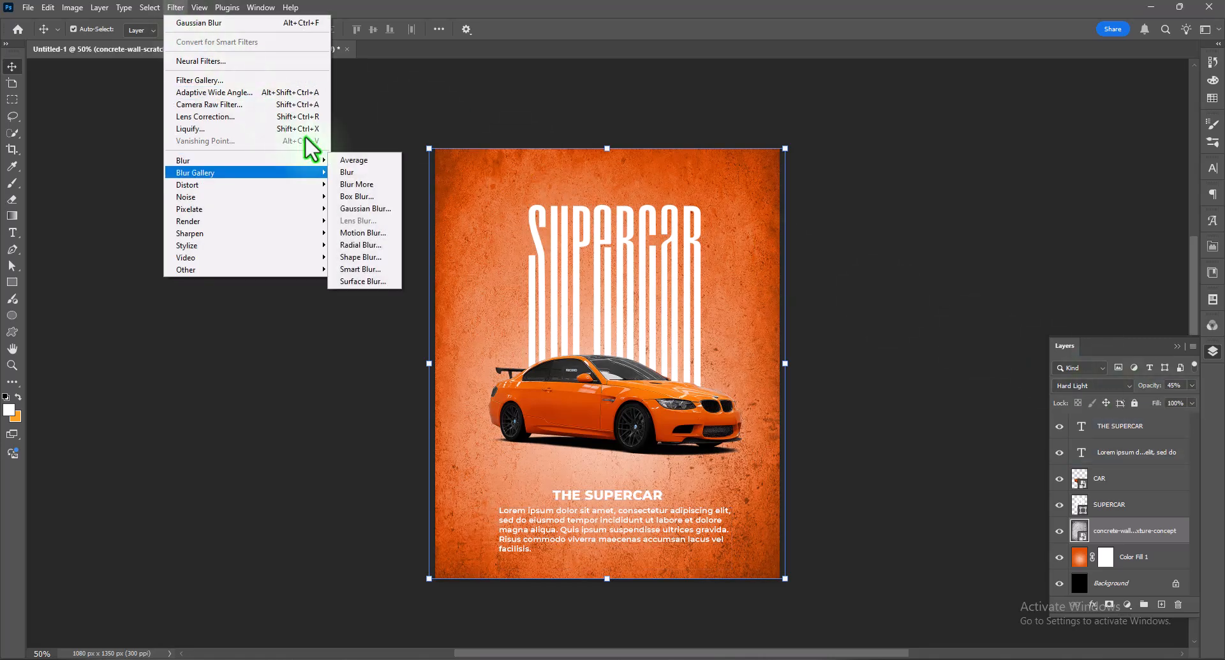
{"action": "left_click", "coordinate": [381, 208]}
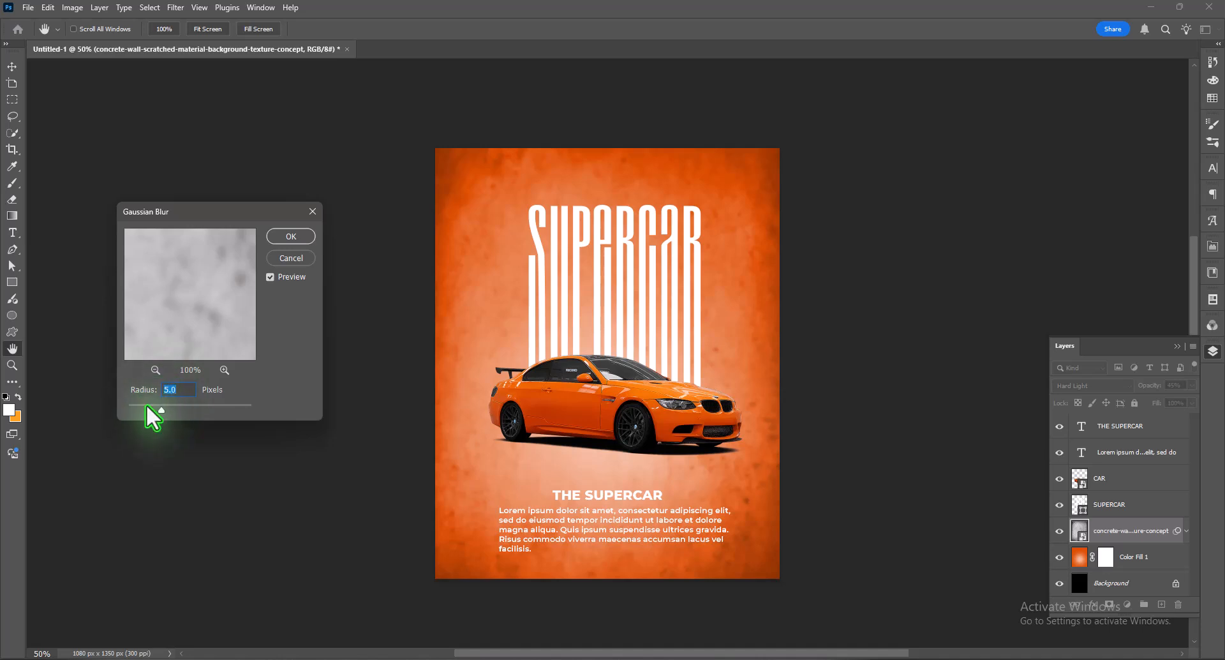
{"action": "left_click", "coordinate": [291, 236]}
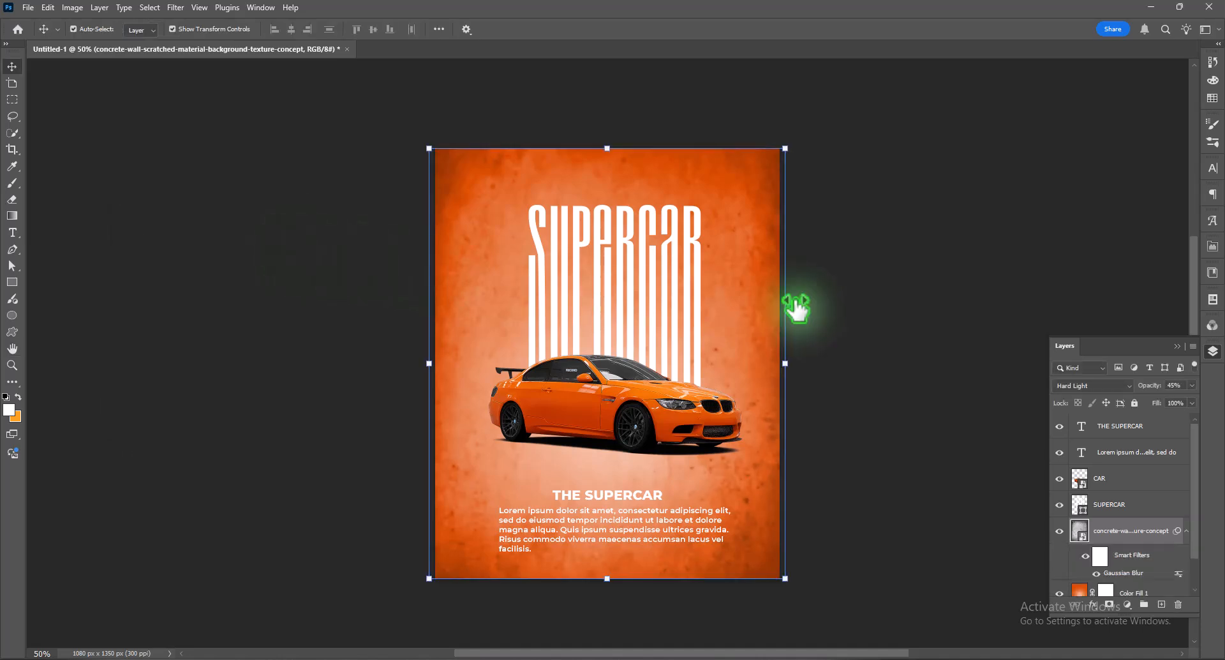
{"action": "left_click", "coordinate": [1217, 353]}
{"action": "left_click", "coordinate": [949, 419]}
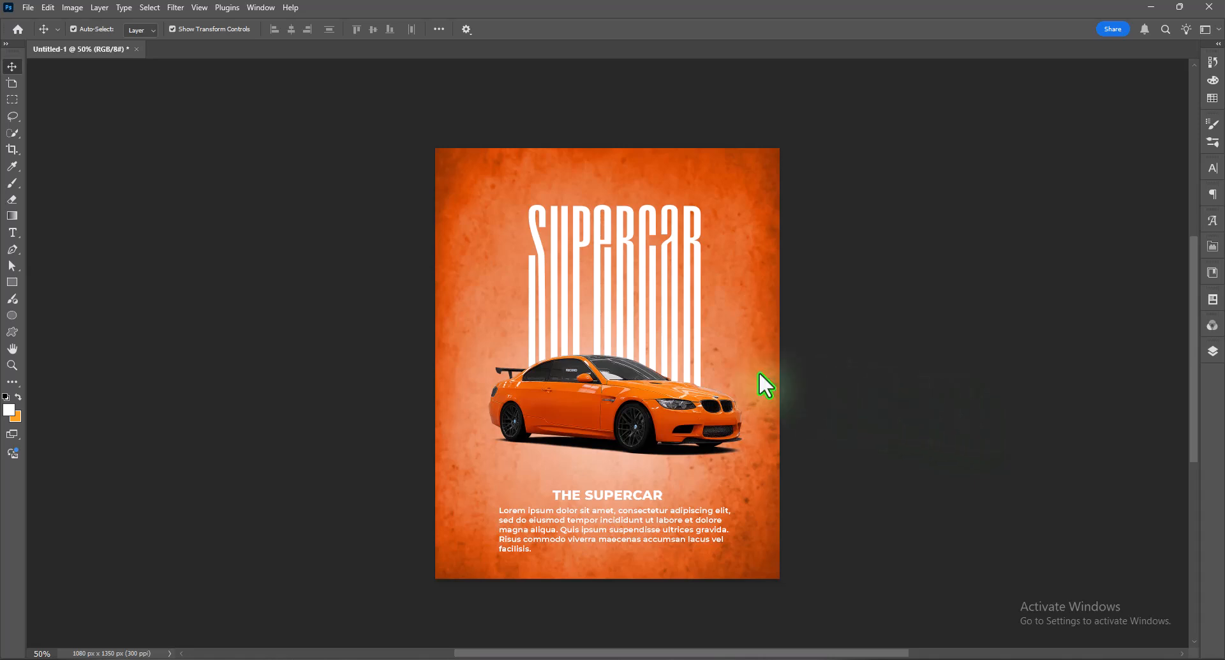
- Add the text THE near the poster's upper-left corner in the Bastliga One Regular script font
{"action": "left_click", "coordinate": [12, 233]}
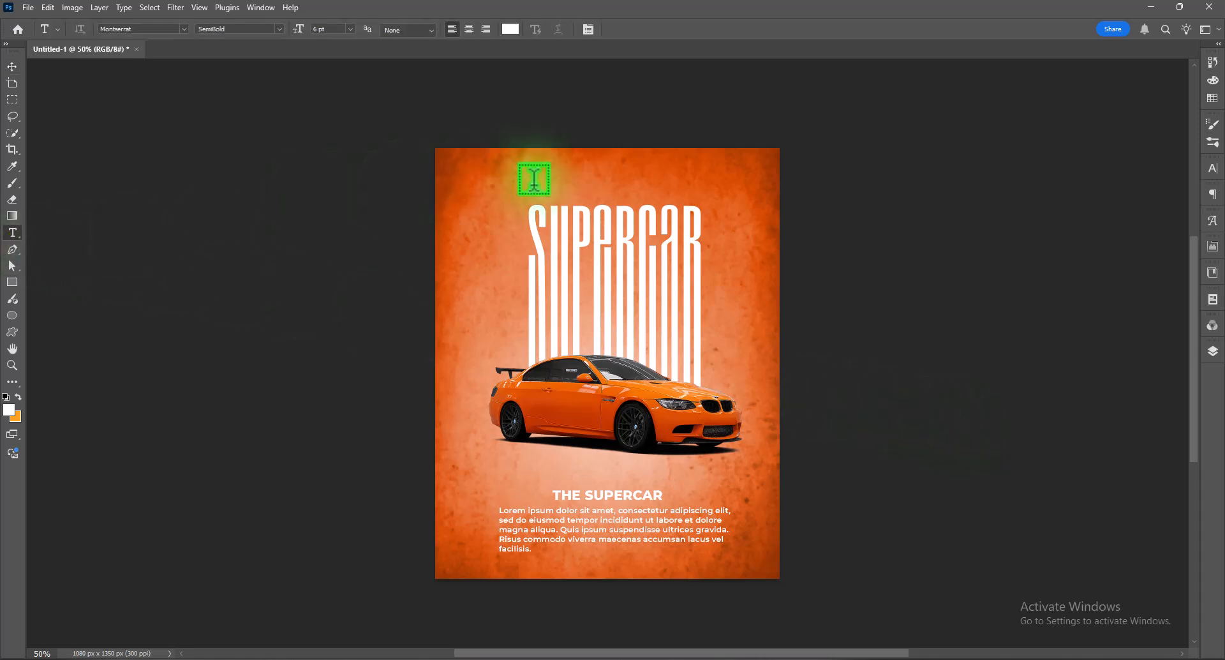
{"action": "left_click", "coordinate": [476, 189]}
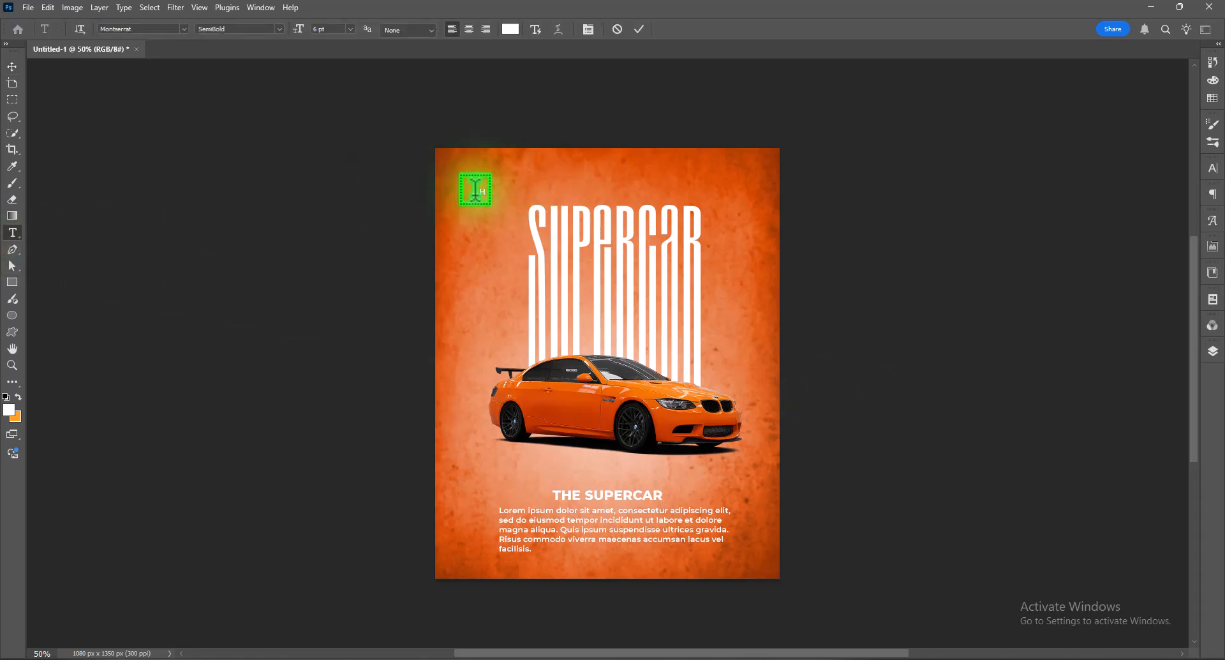
{"action": "type", "text": "THE"}
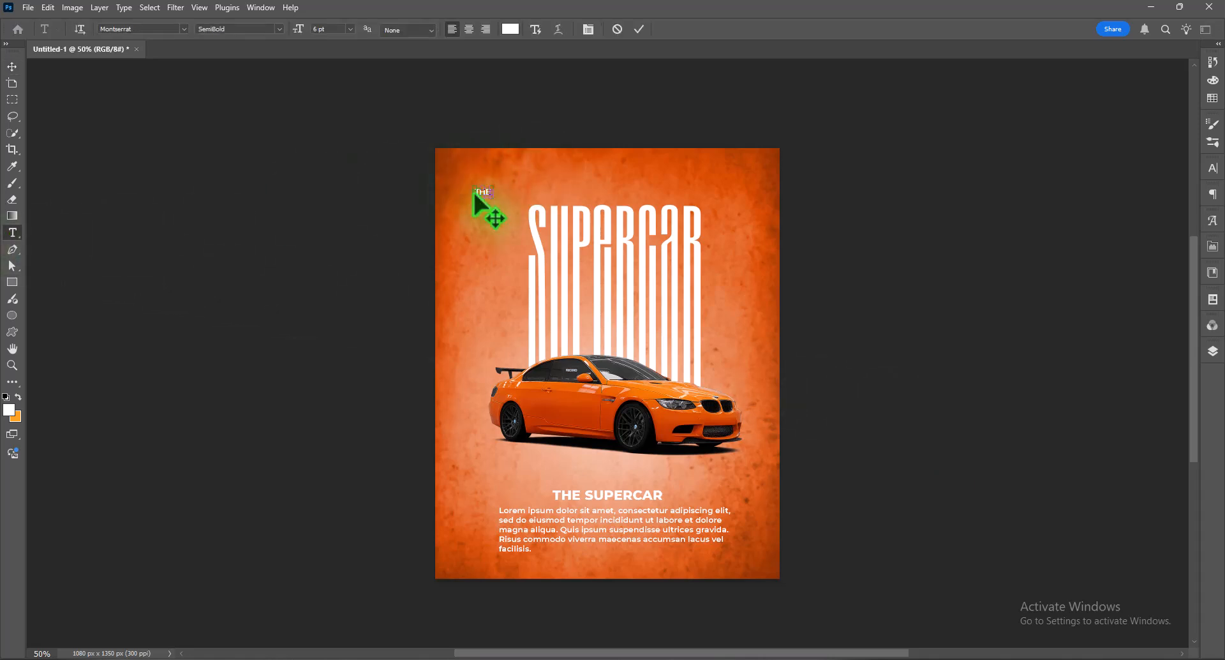
{"action": "left_click", "coordinate": [1213, 168]}
{"action": "left_click", "coordinate": [1133, 186]}
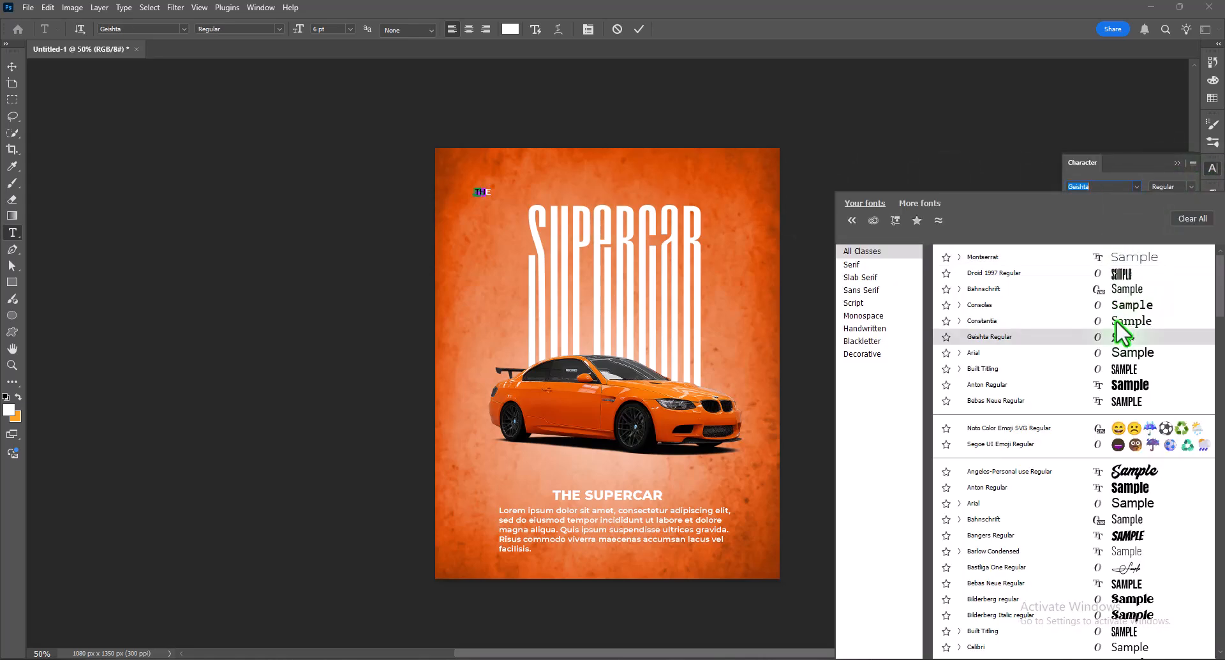
{"action": "left_click", "coordinate": [1125, 567]}
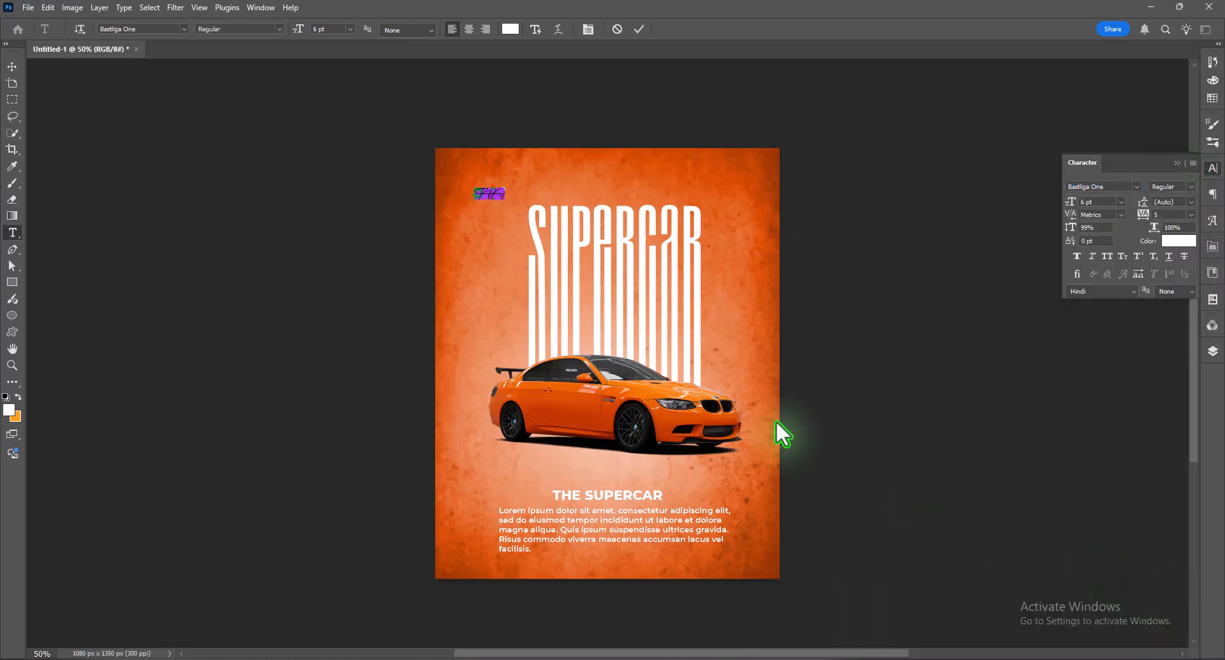
{"action": "key", "text": "Right"}
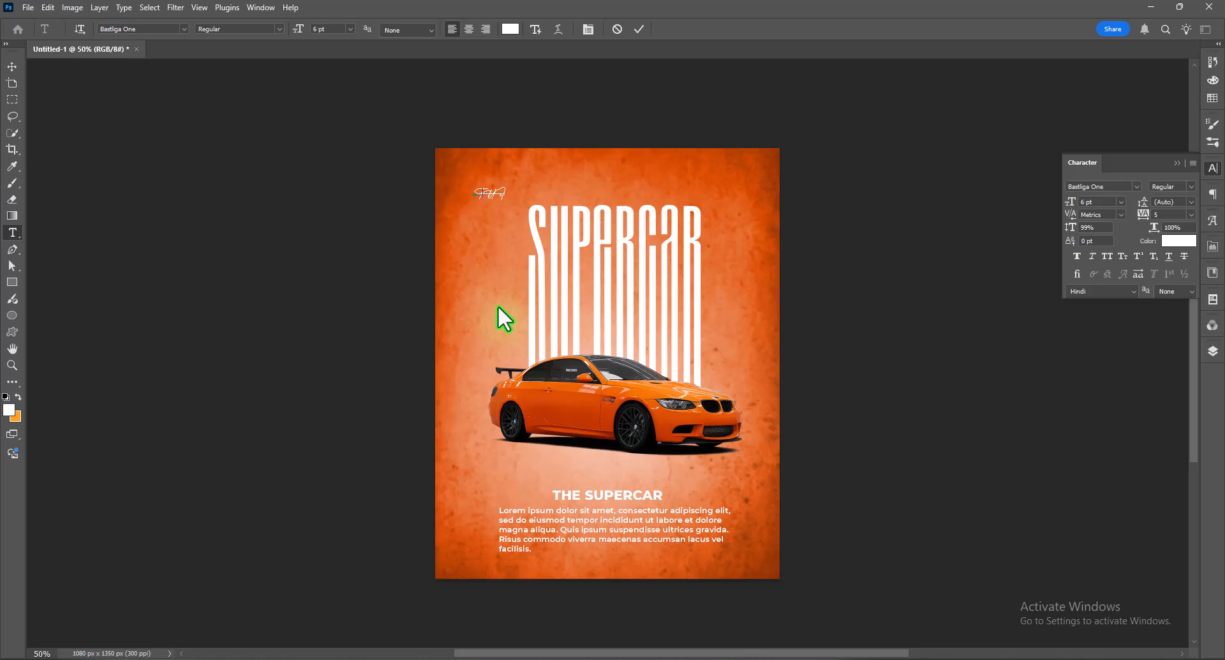
- Rewrite the script text as The and set its size to 16 pt
{"action": "key", "text": "BackSpace"}
{"action": "key", "text": "BackSpace"}
{"action": "key", "text": "BackSpace"}
{"action": "key", "text": "BackSpace"}
{"action": "key", "text": "ctrl+a"}
{"action": "left_click", "coordinate": [1121, 201]}
{"action": "left_click", "coordinate": [1102, 308]}
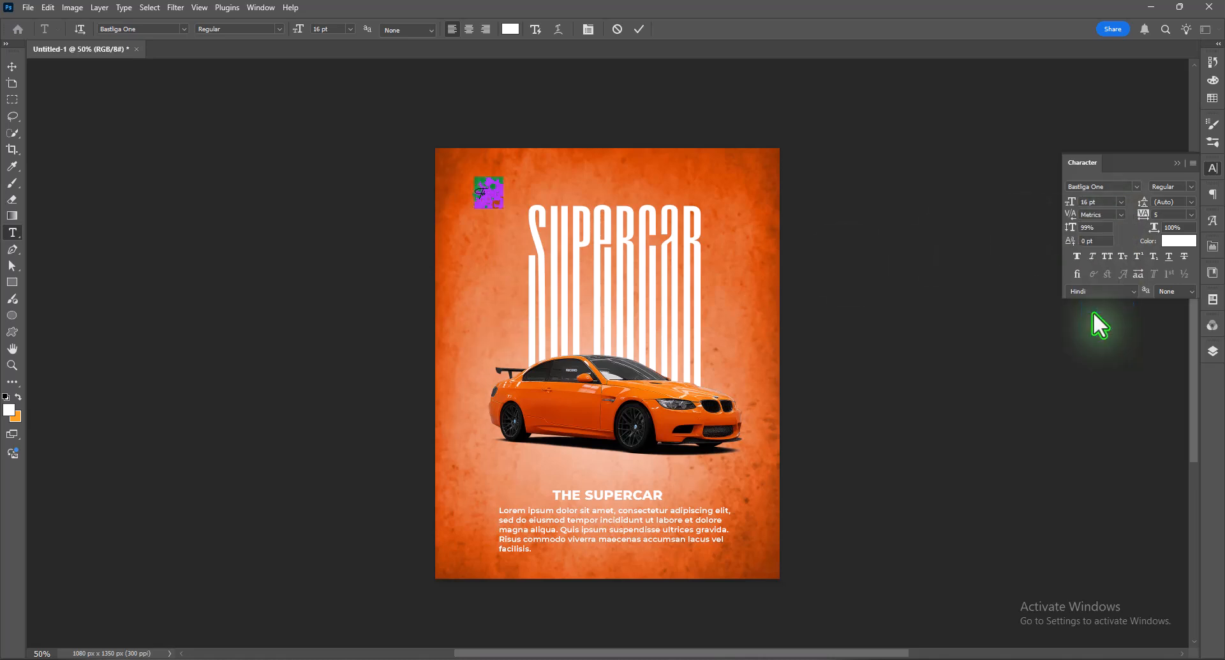
- Move the script word The to just above the S of the stretched SUPERCAR lettering
{"action": "left_click", "coordinate": [12, 67]}
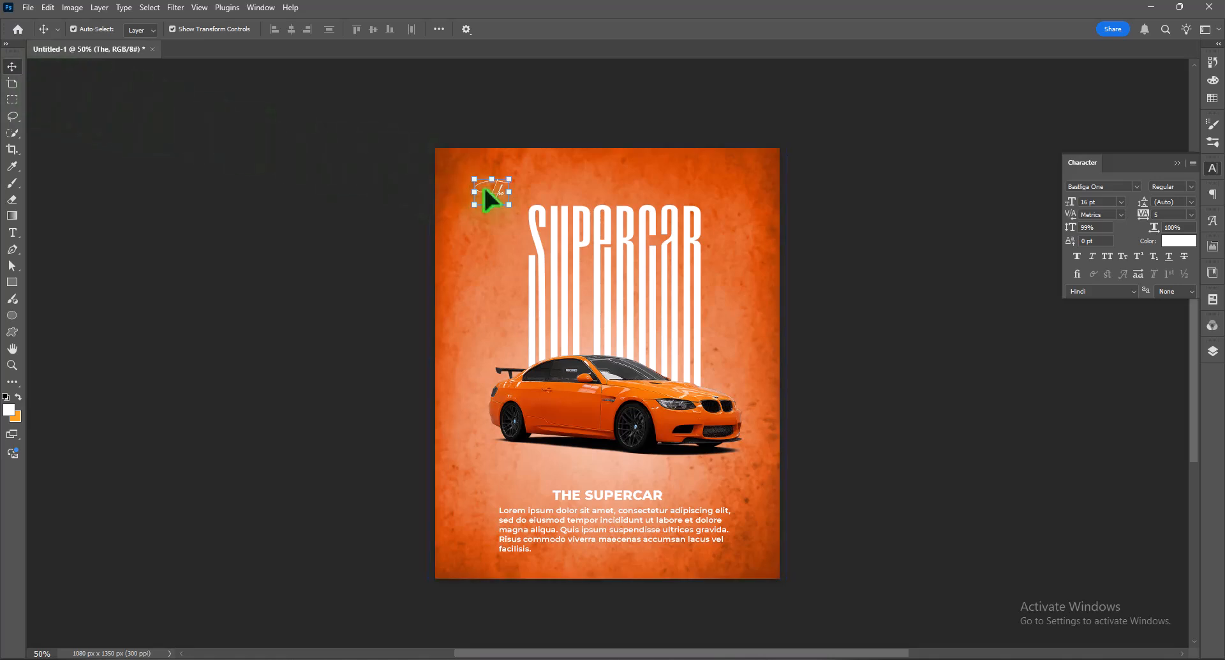
{"action": "left_click_drag", "start_coordinate": [497, 194], "coordinate": [535, 199]}
{"action": "left_click", "coordinate": [896, 329]}
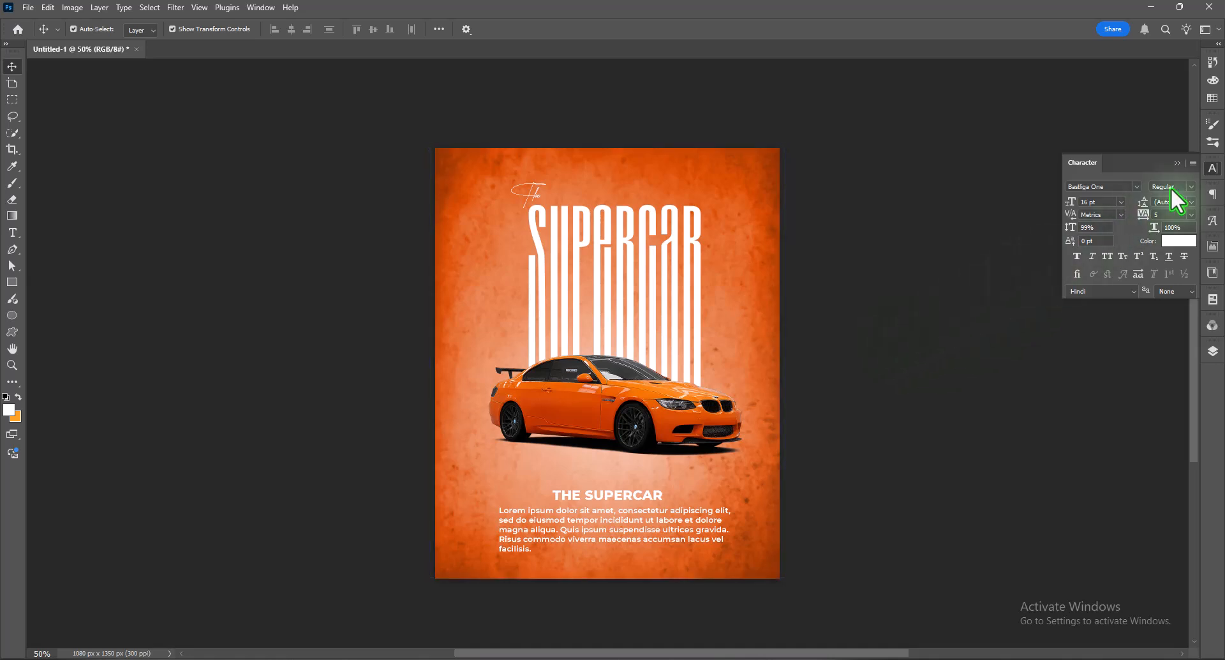
{"action": "left_click", "coordinate": [1212, 168]}
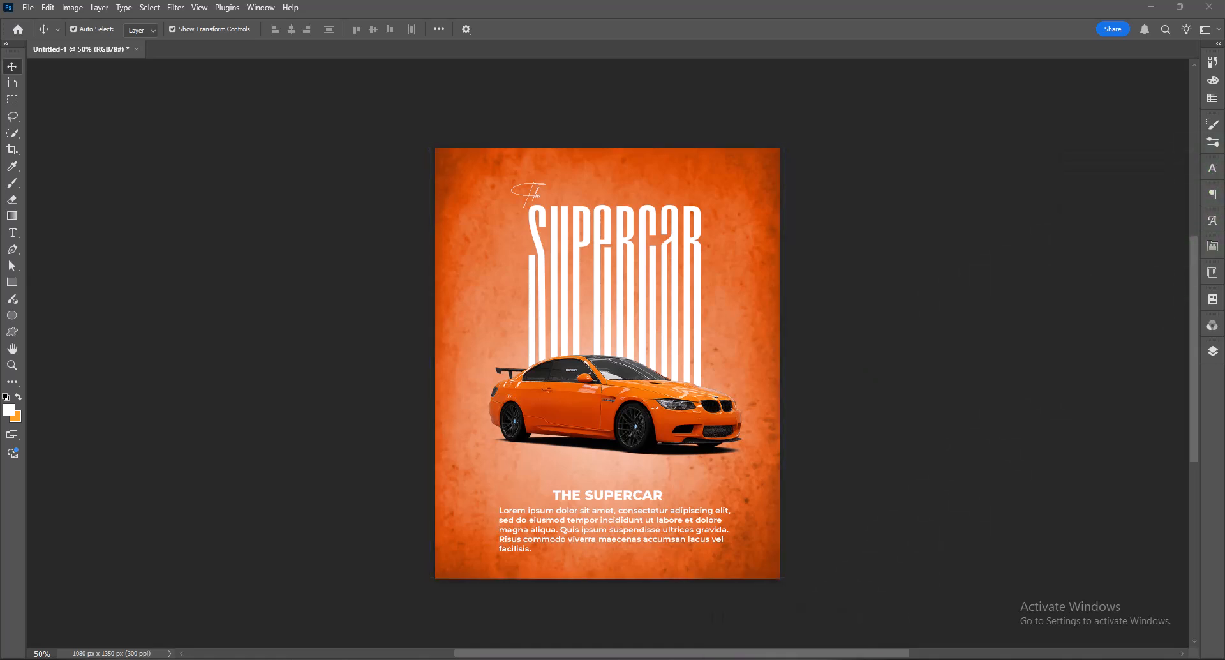
- Add a Hue/Saturation adjustment layer above all layers, enable Colorize, and tint the poster purple with hue 297 and increased saturation
{"action": "left_click", "coordinate": [1213, 351]}
{"action": "left_click", "coordinate": [1112, 434]}
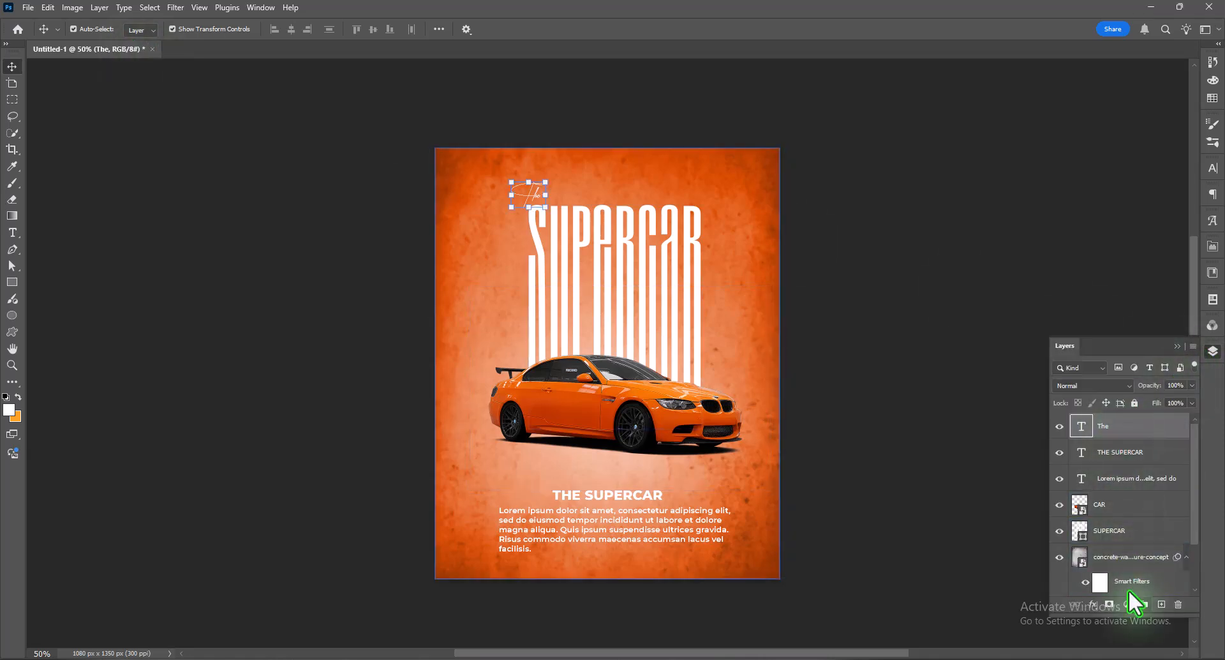
{"action": "left_click", "coordinate": [1127, 604]}
{"action": "left_click", "coordinate": [1146, 482]}
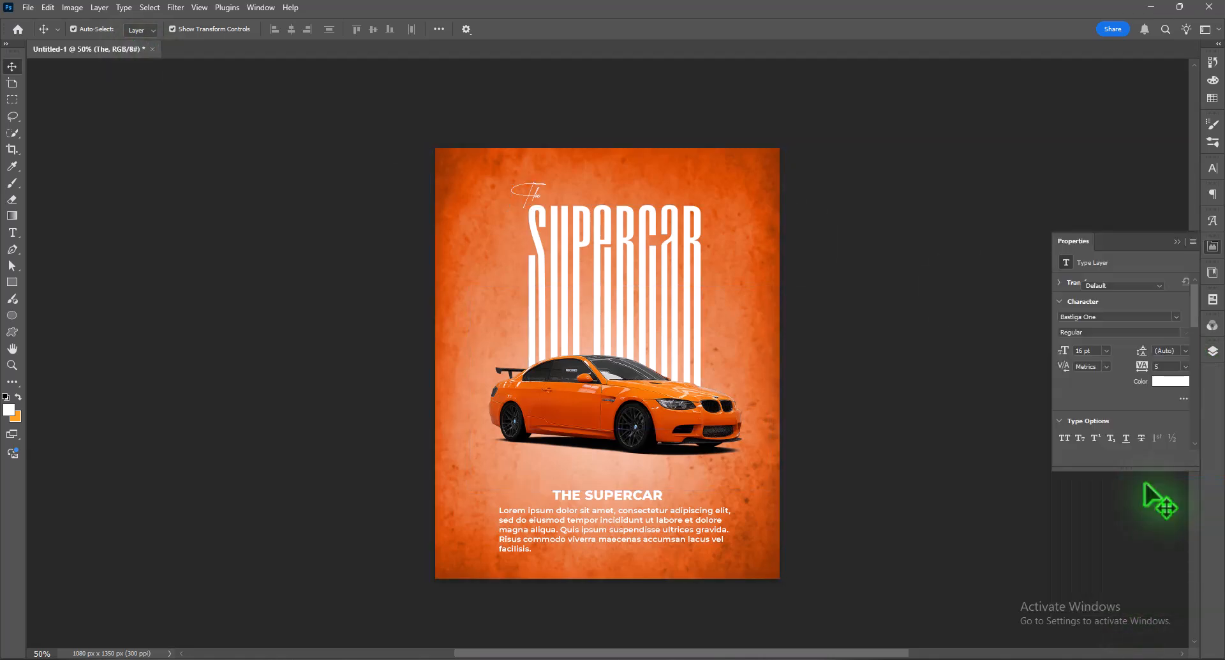
{"action": "left_click", "coordinate": [1061, 406]}
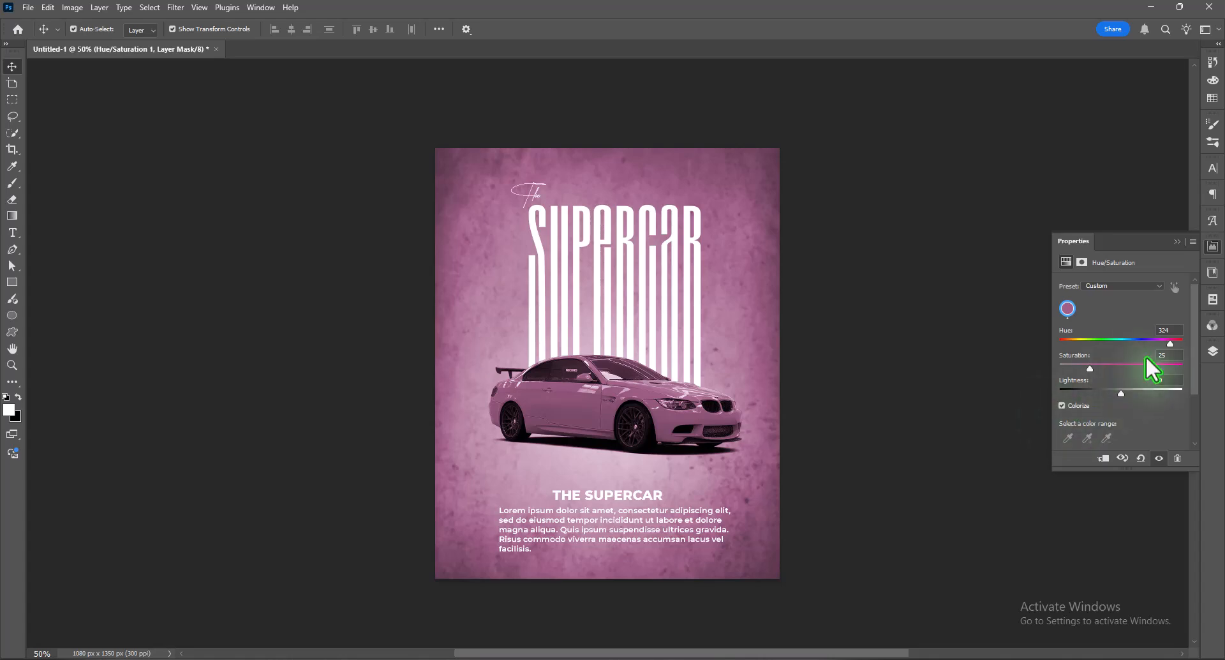
{"action": "left_click_drag", "start_coordinate": [1168, 342], "coordinate": [1197, 356]}
{"action": "left_click_drag", "start_coordinate": [1089, 367], "coordinate": [1164, 366]}
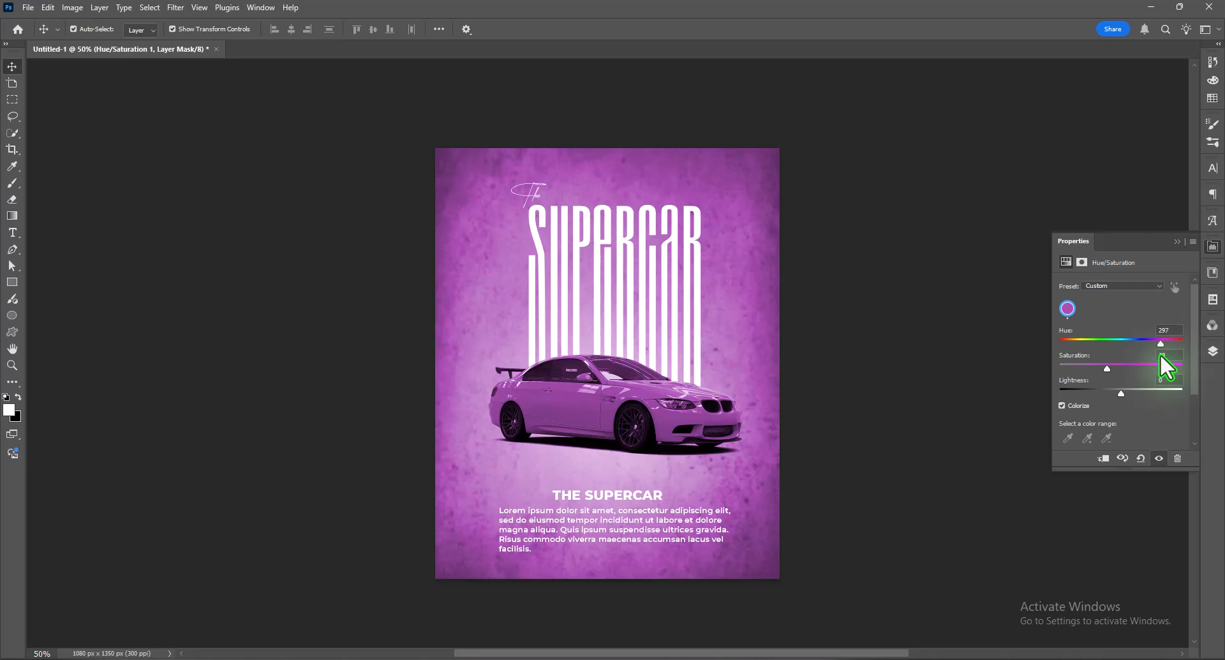